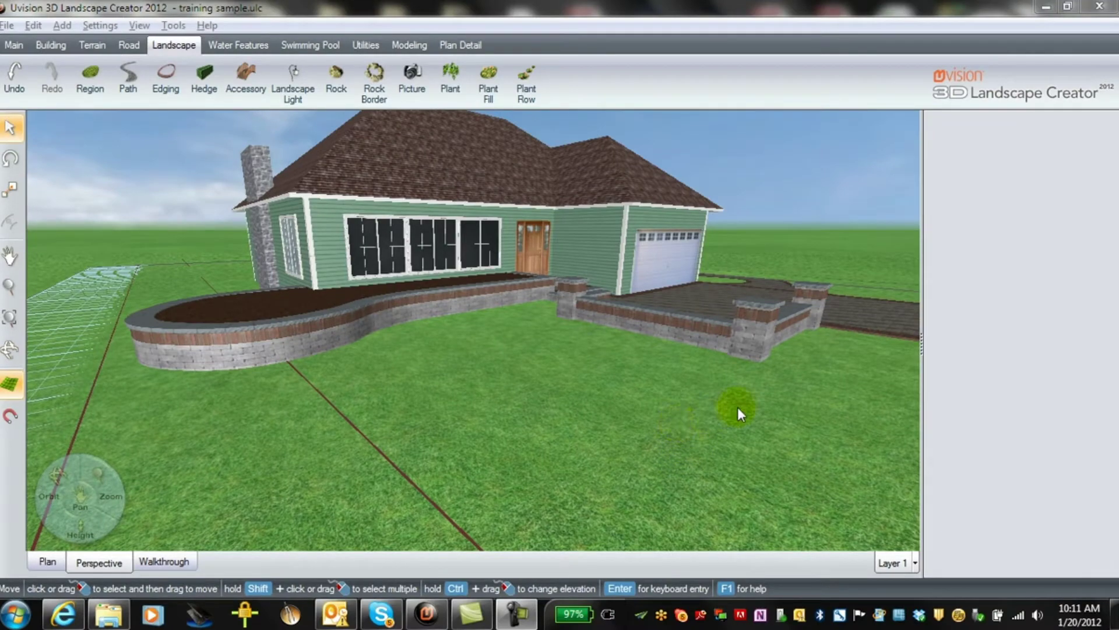
- Zoom and pan the Perspective camera in toward the walled front patio and porch
scroll(761, 408, up, 5)
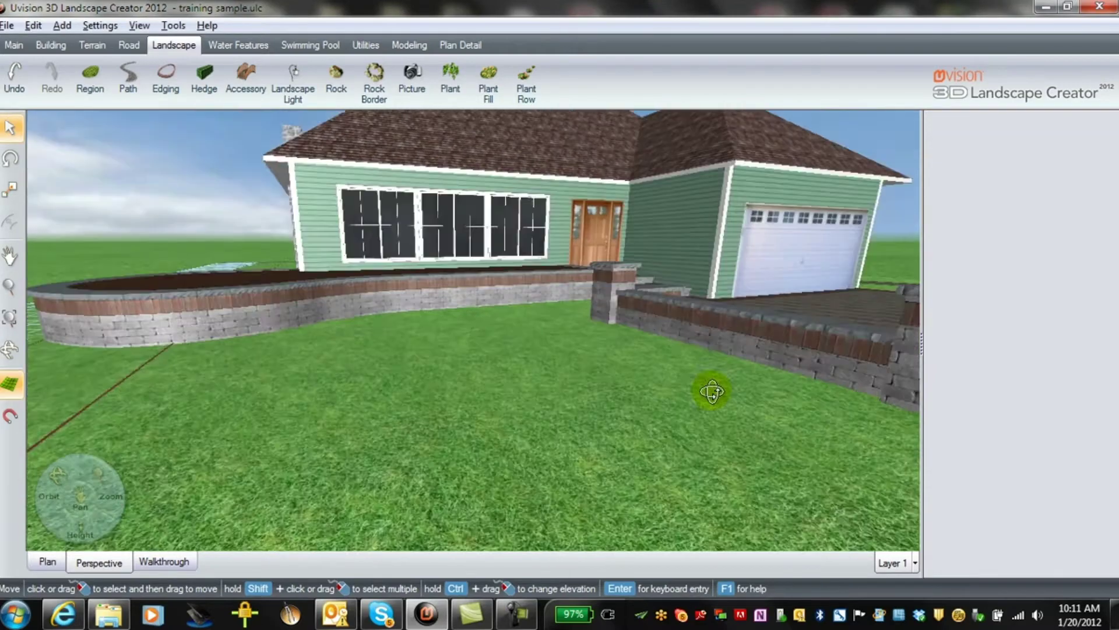
drag(712, 392, 439, 499)
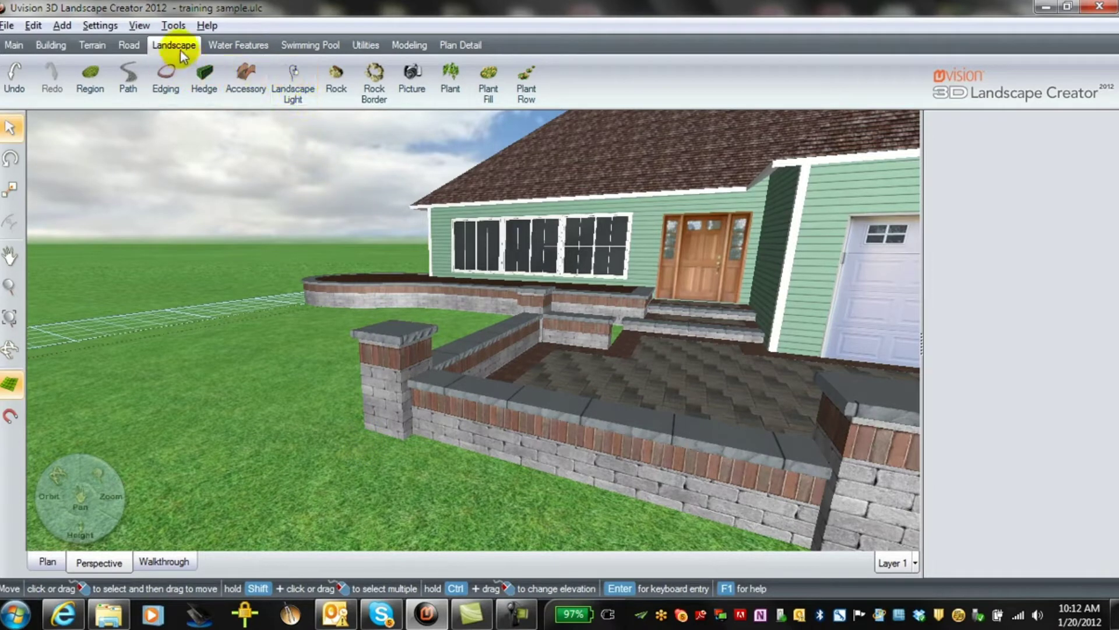
- Start a new landscape light using the Kichler Path & Spread 1-Lt 12V 15458OZ lantern model
click(285, 88)
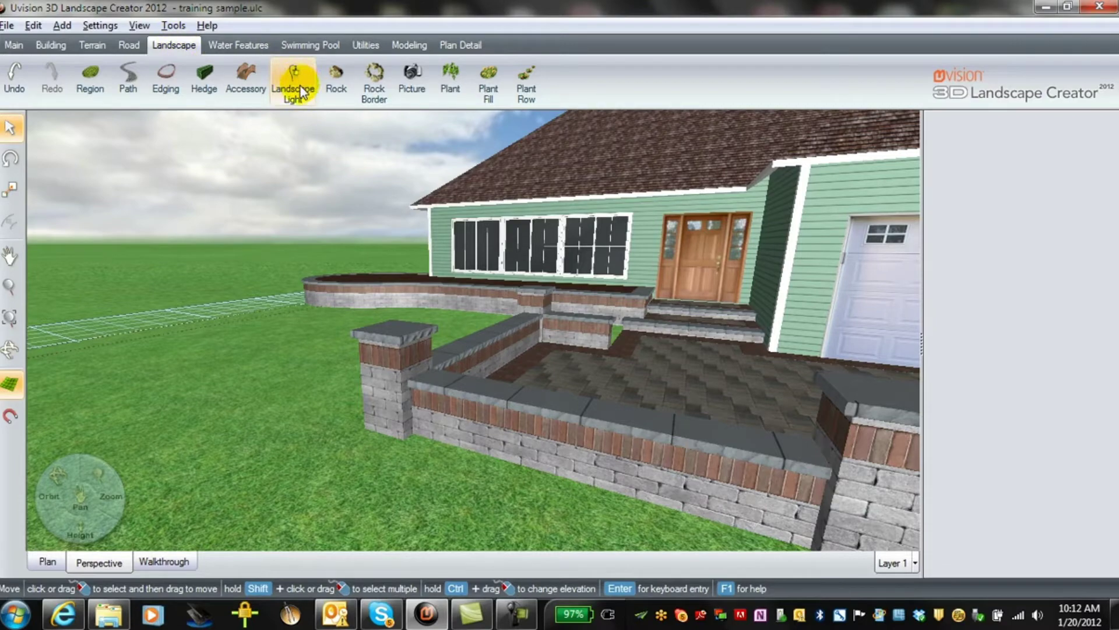
click(299, 86)
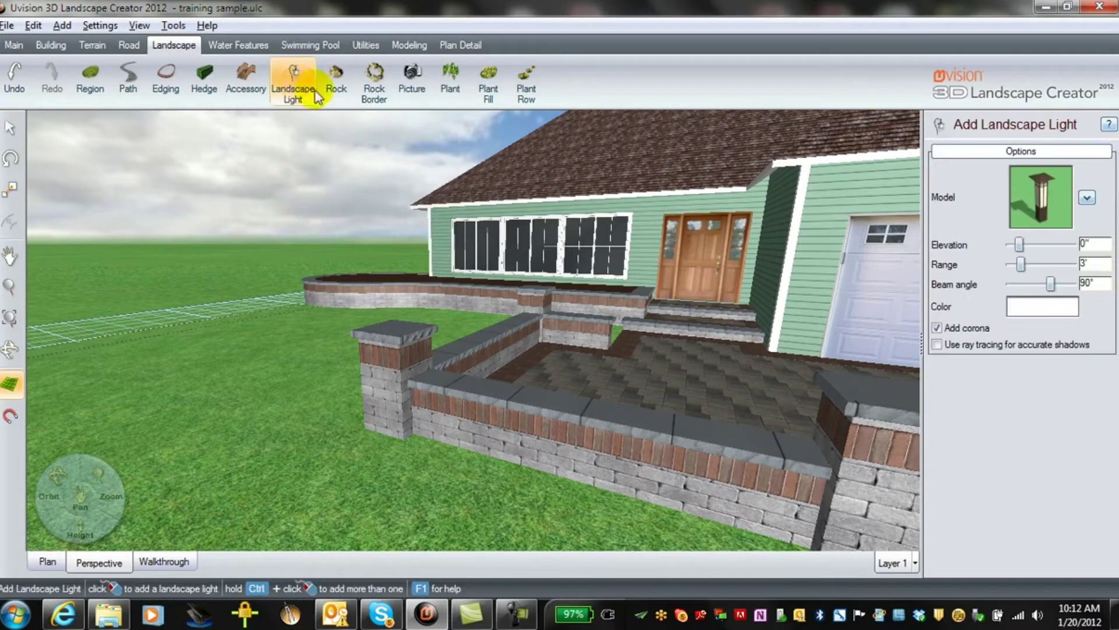
click(1049, 209)
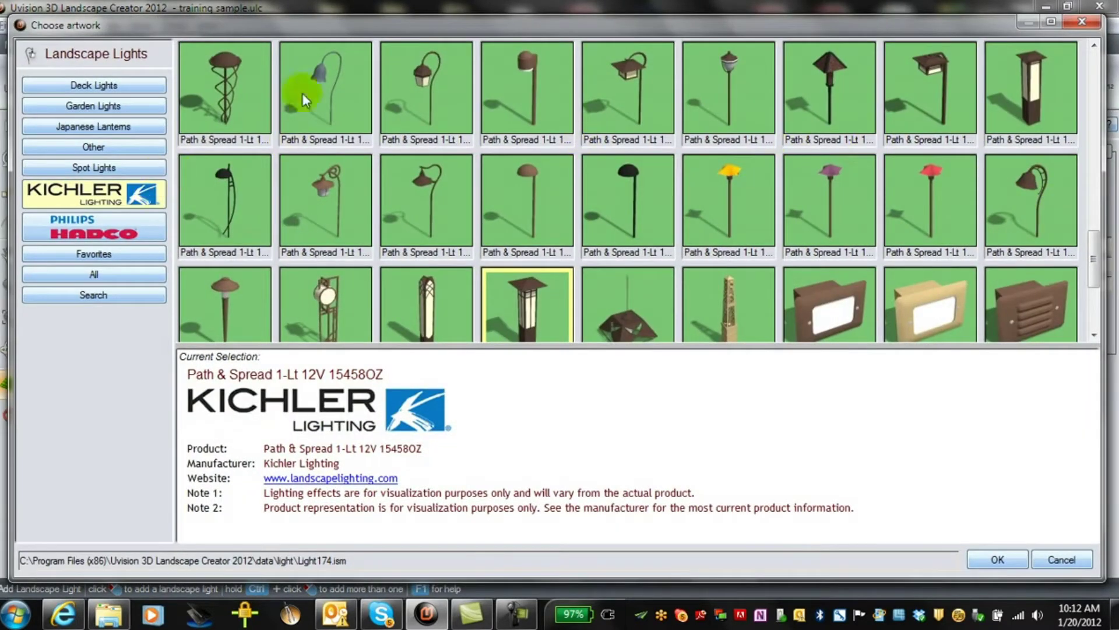
scroll(694, 188, down, 3)
scroll(654, 183, up, 4)
click(157, 169)
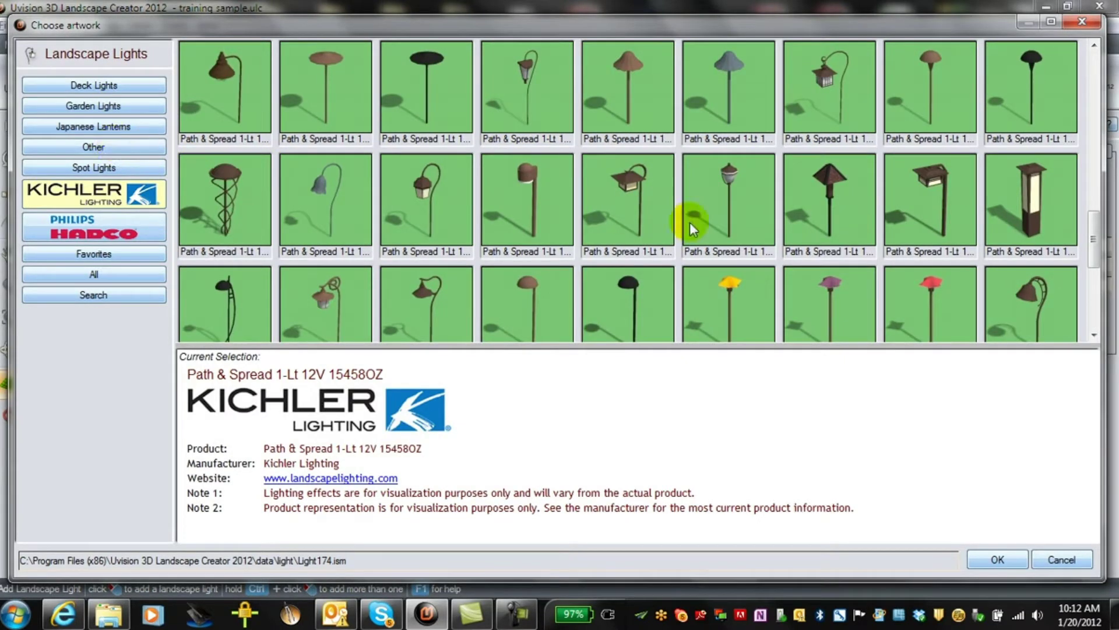
scroll(693, 222, down, 3)
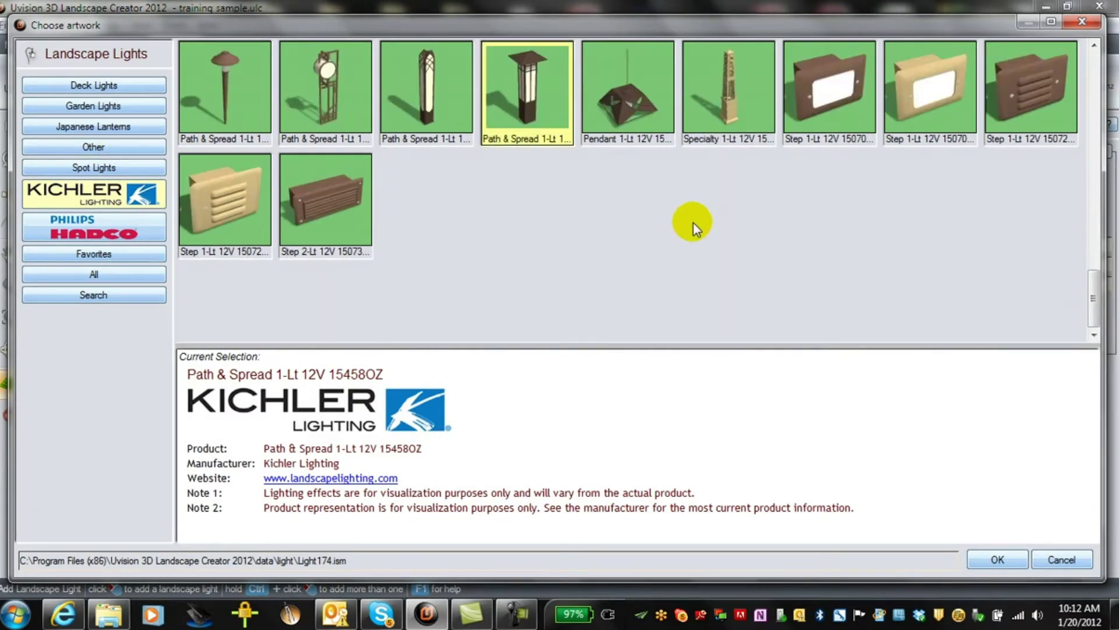
double_click(533, 111)
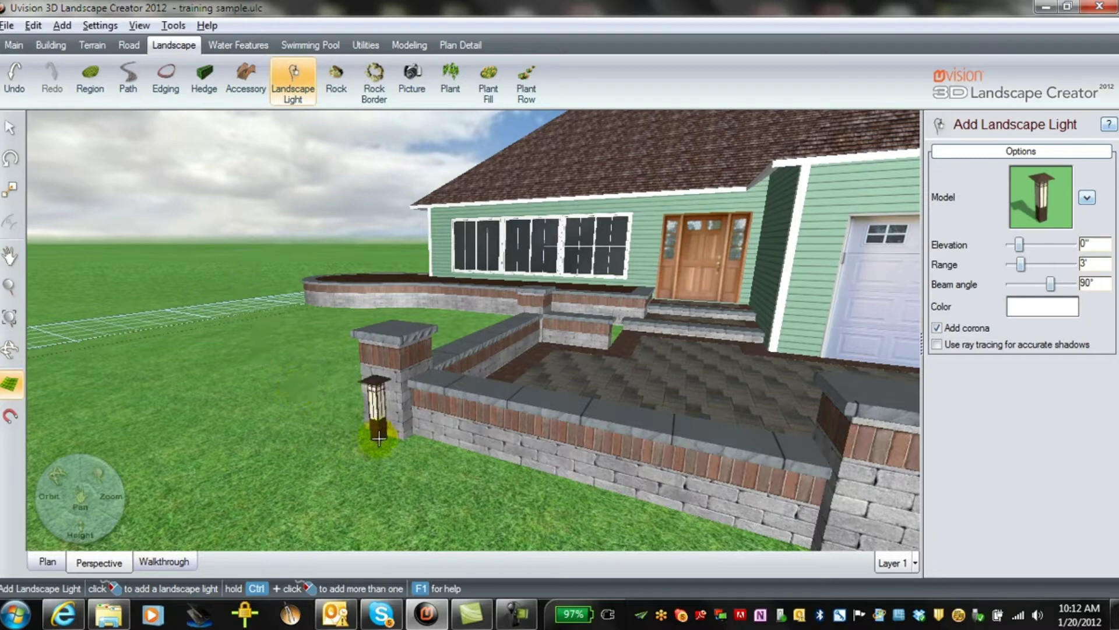
- Place the lantern beside the front corner pillar and move it up onto the pillar cap
click(371, 440)
middle_drag(555, 512, 499, 495)
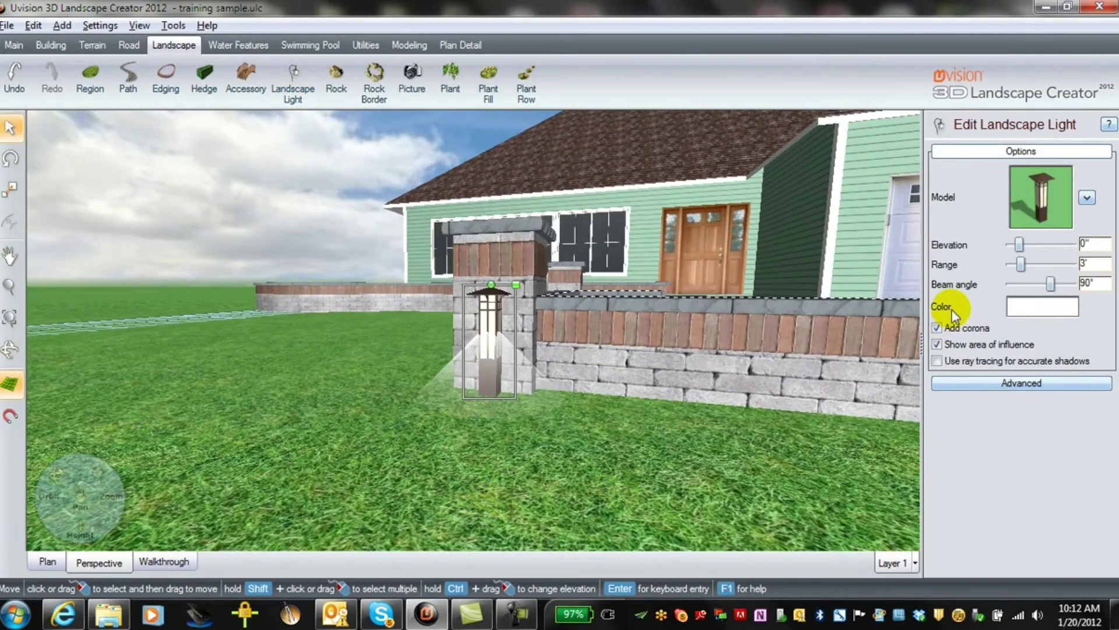
drag(1017, 243, 1020, 243)
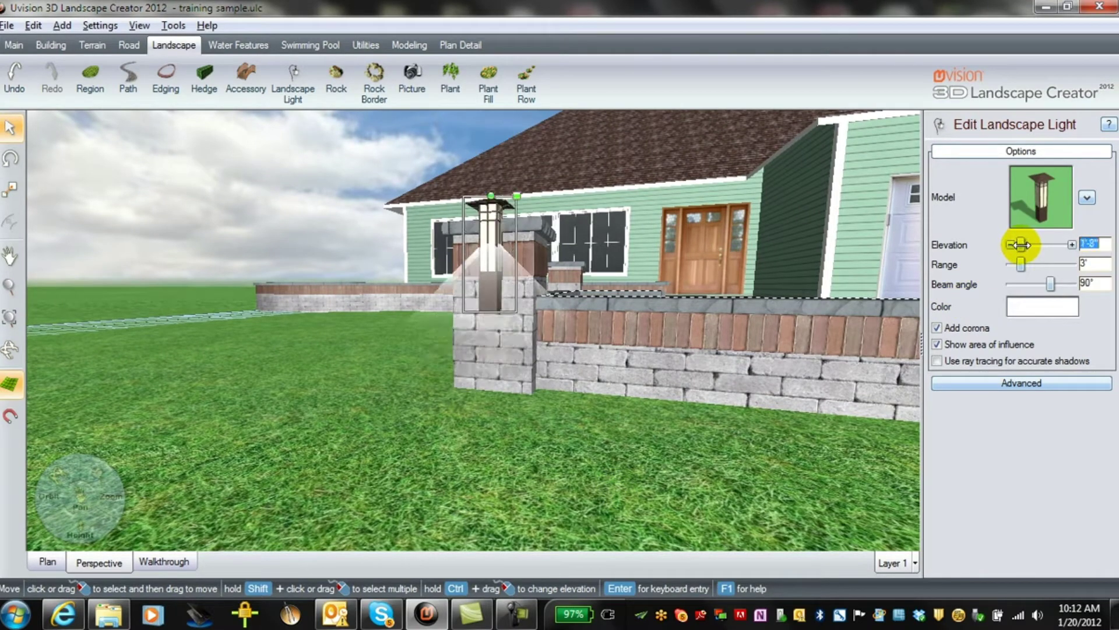
scroll(613, 454, up, 5)
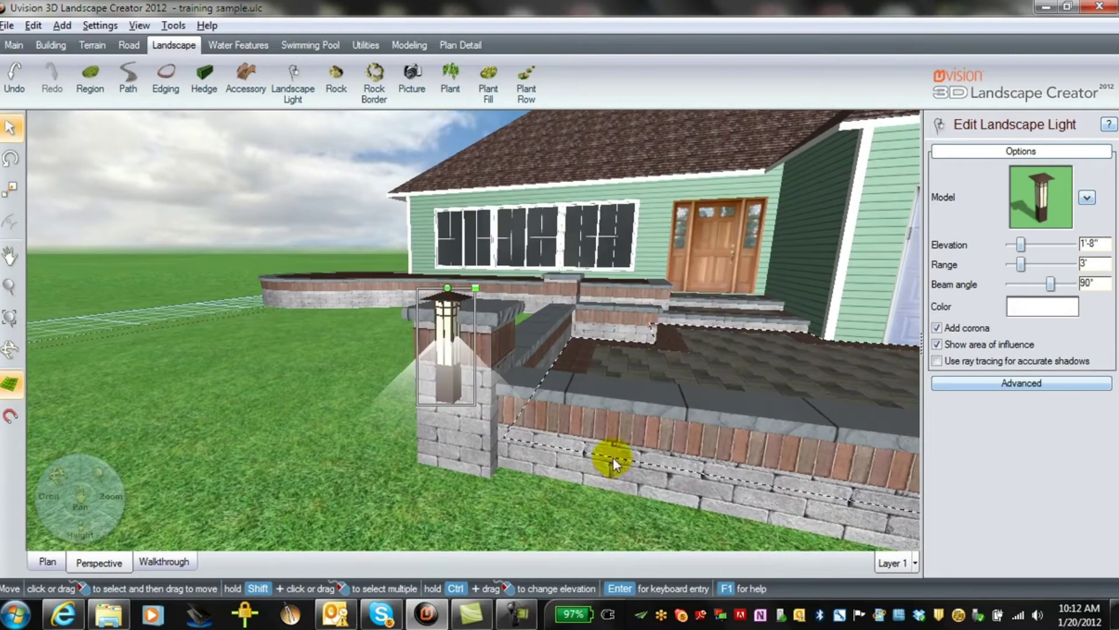
drag(455, 337, 467, 323)
middle_drag(691, 360, 671, 408)
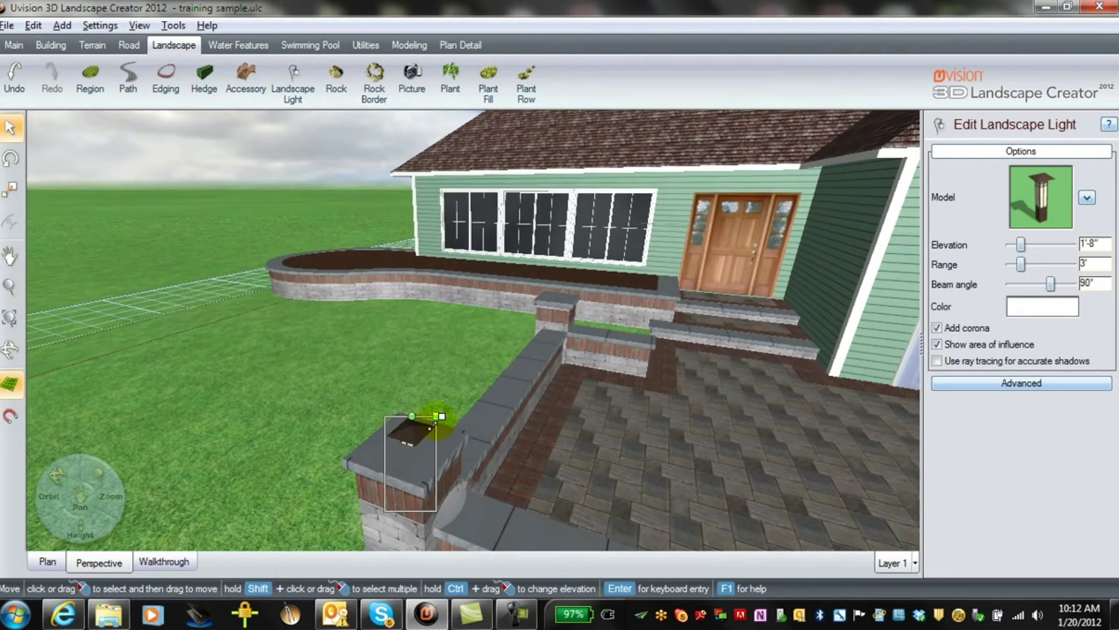
drag(420, 437, 420, 442)
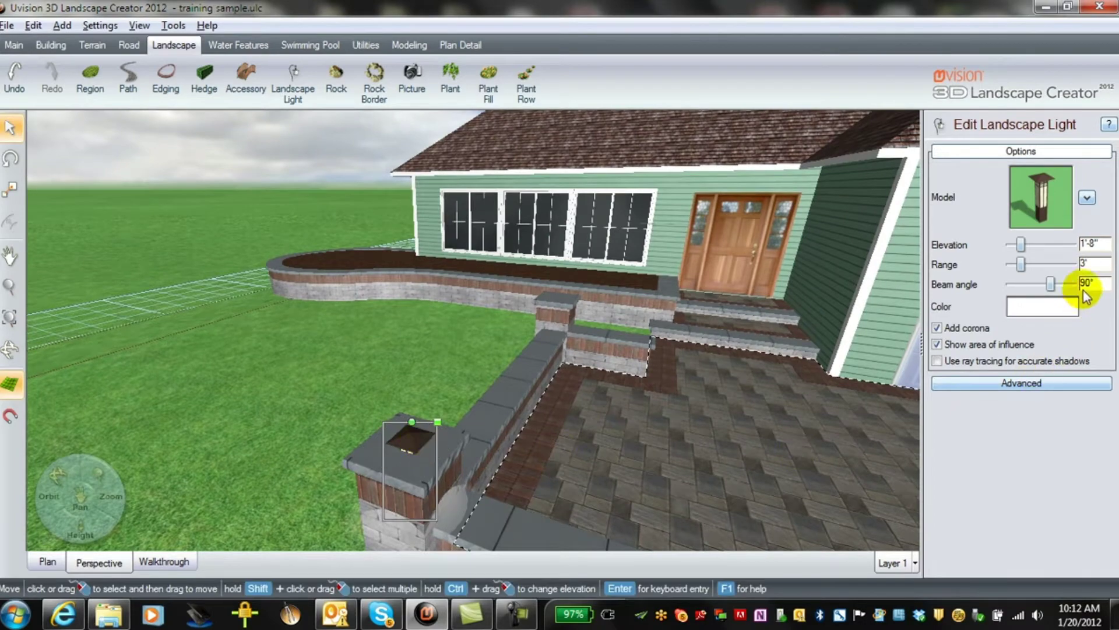
- Scale the lantern up to about 166%, set its elevation to 2", and switch to Plan view
click(1072, 243)
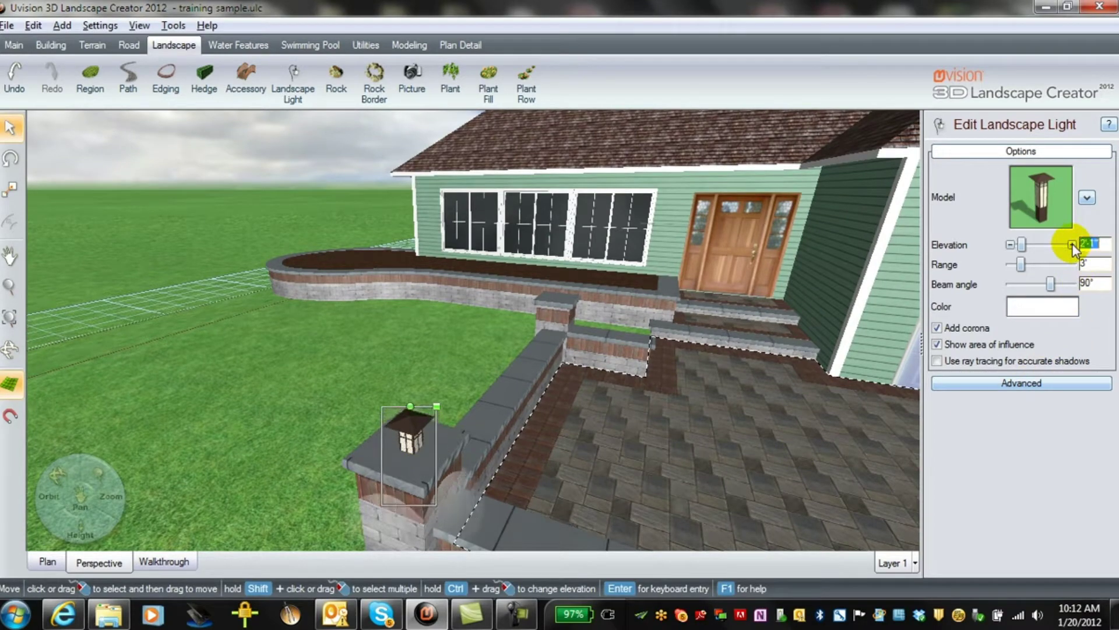
middle_drag(630, 402, 649, 402)
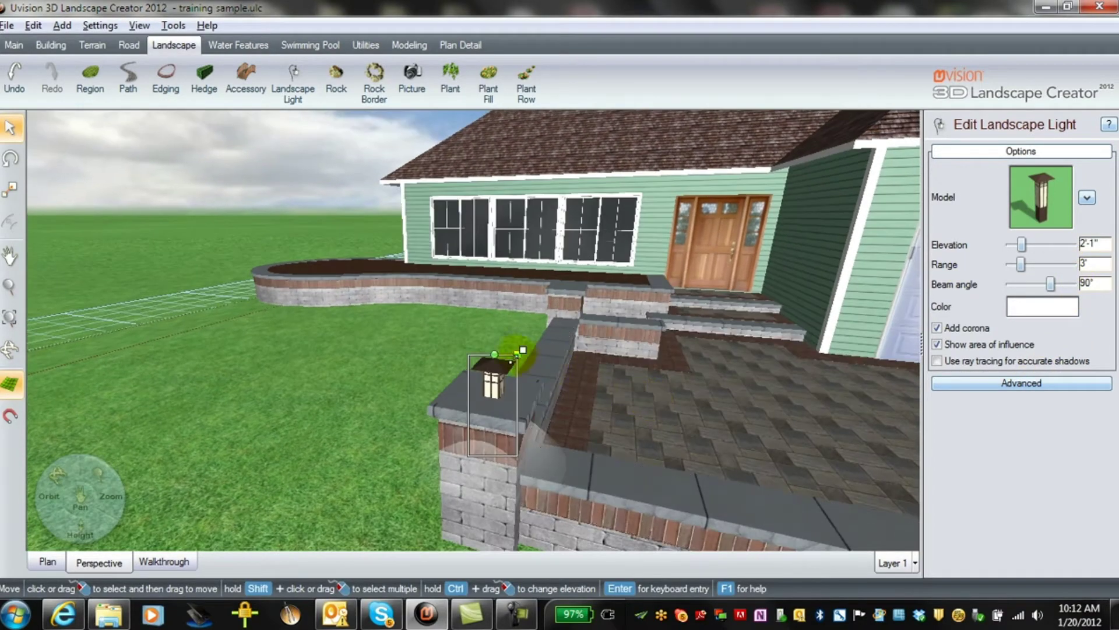
drag(520, 350, 528, 348)
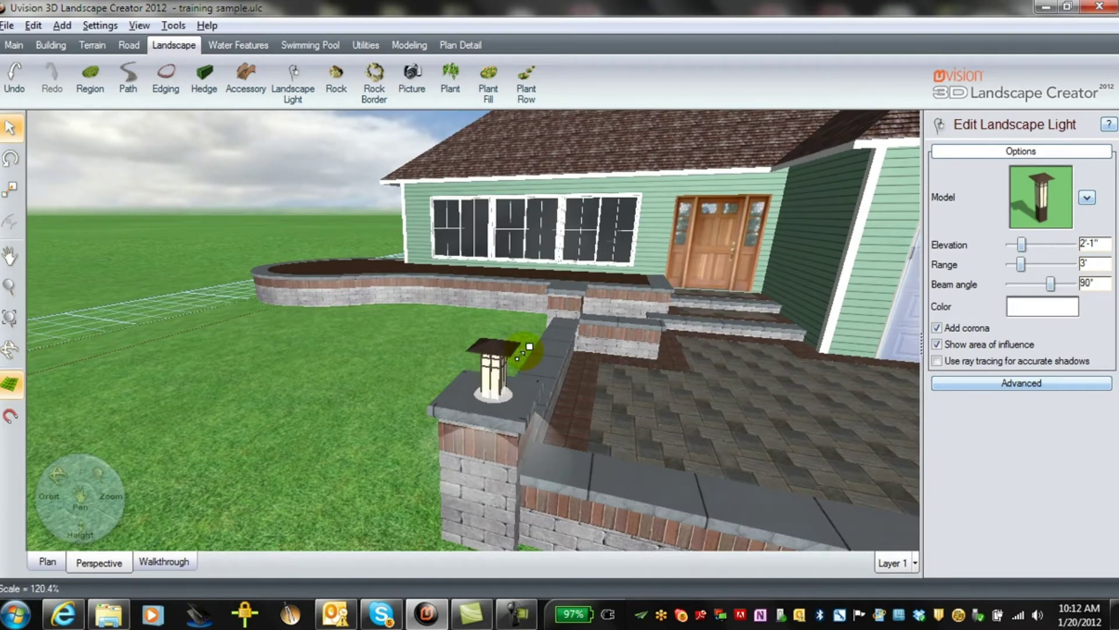
drag(495, 362, 496, 353)
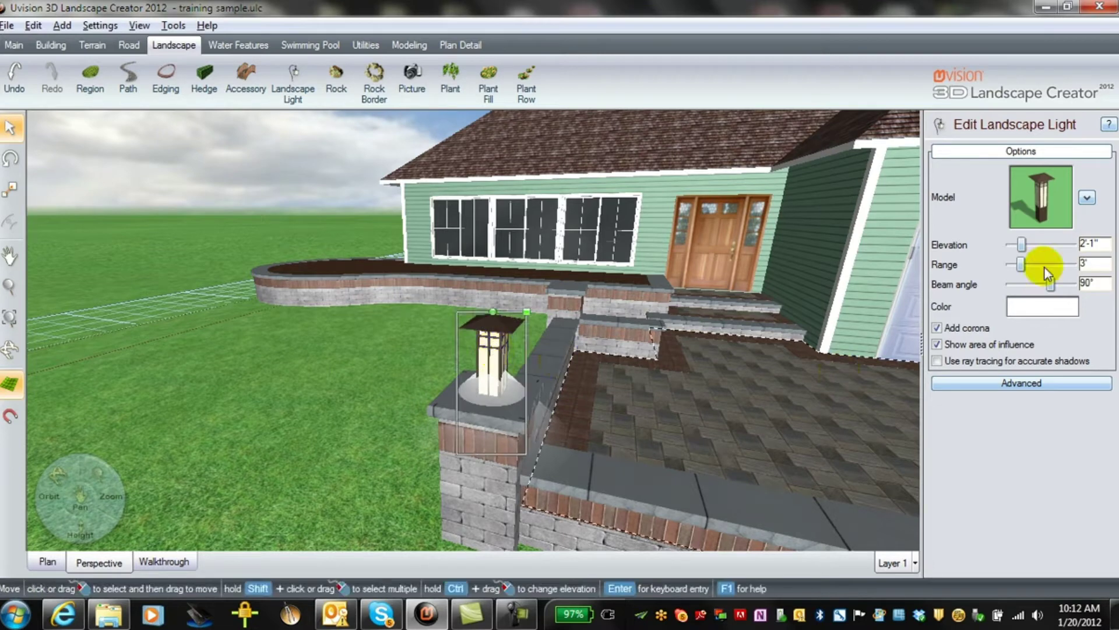
drag(1010, 245, 1009, 244)
drag(525, 345, 560, 320)
drag(1008, 246, 996, 247)
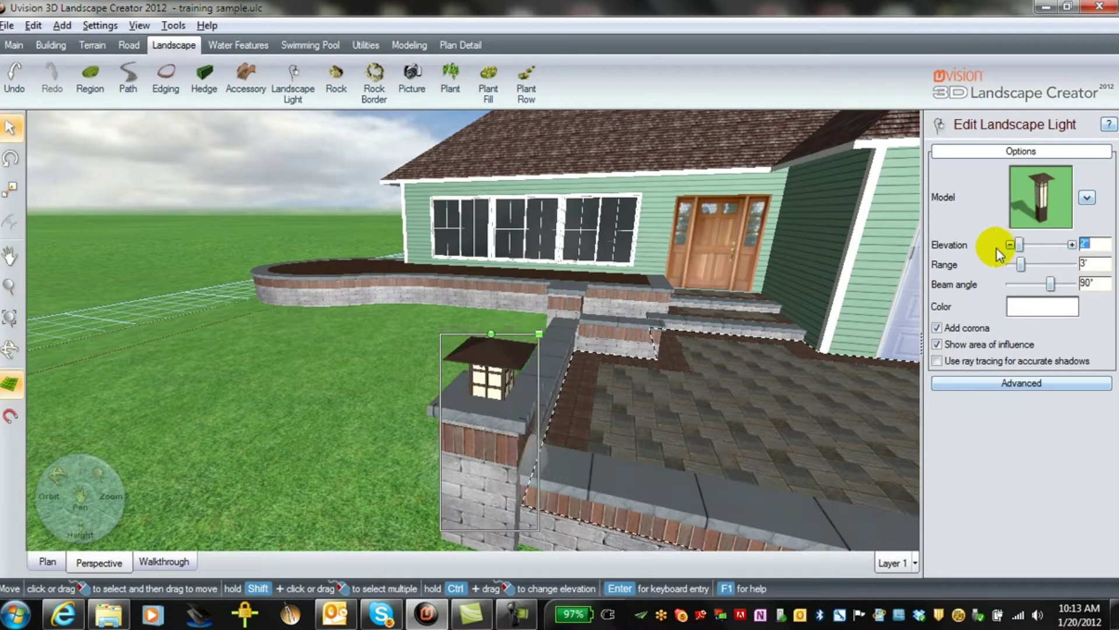
right_drag(355, 395, 499, 405)
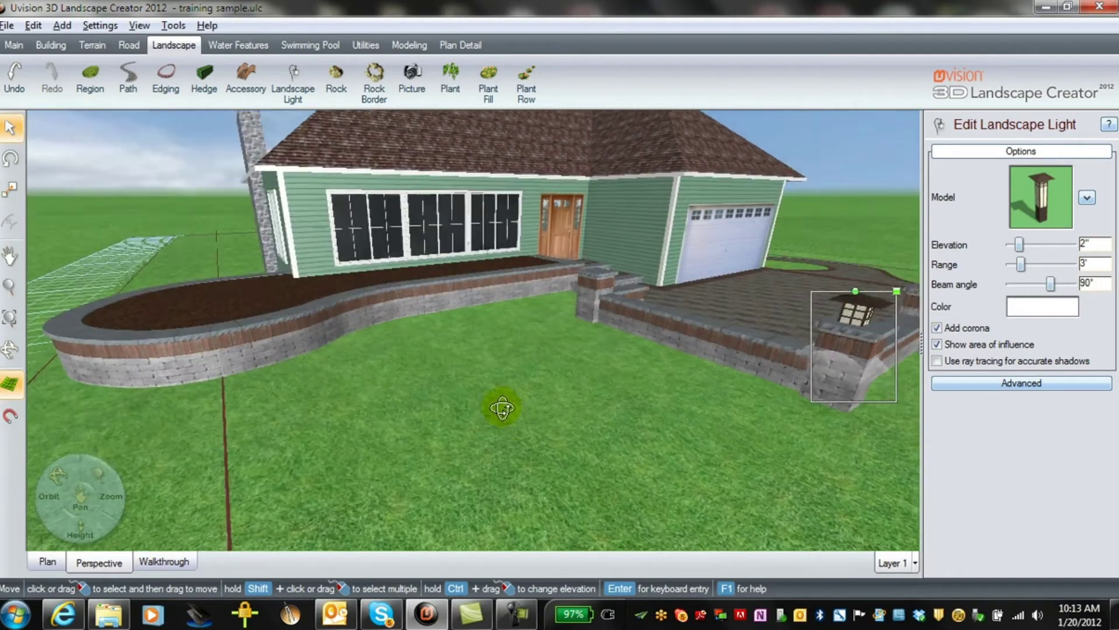
click(47, 563)
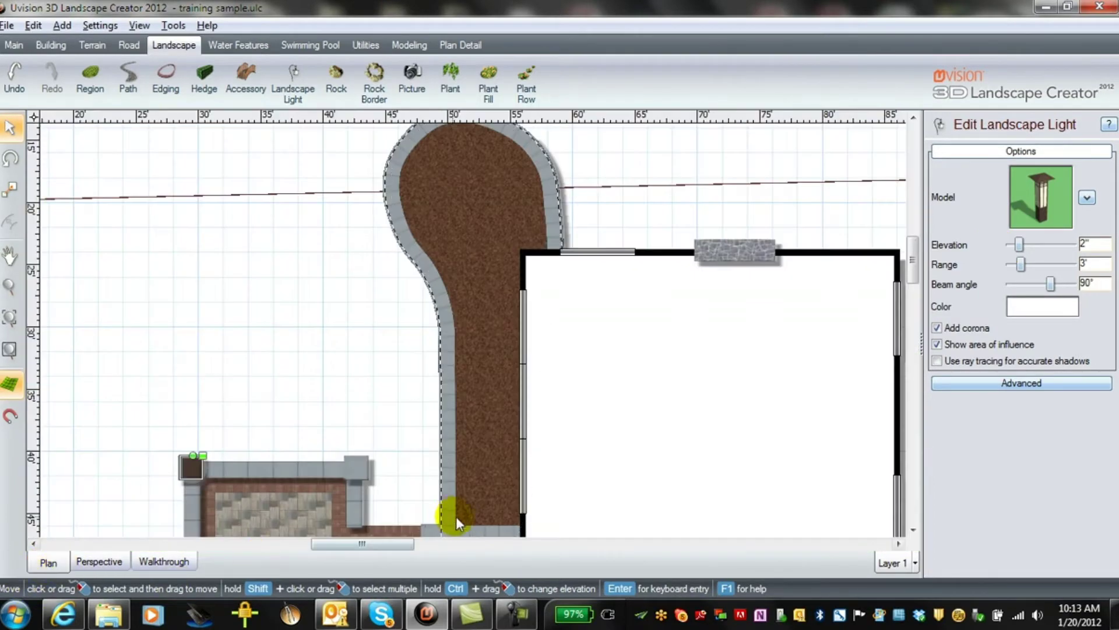
- Zoom the plan to the patio and nudge the corner-pillar lantern slightly left
scroll(359, 496, up, 2)
right_drag(355, 488, 655, 110)
scroll(563, 201, up, 2)
right_drag(563, 201, 562, 282)
scroll(562, 282, up, 2)
click(497, 185)
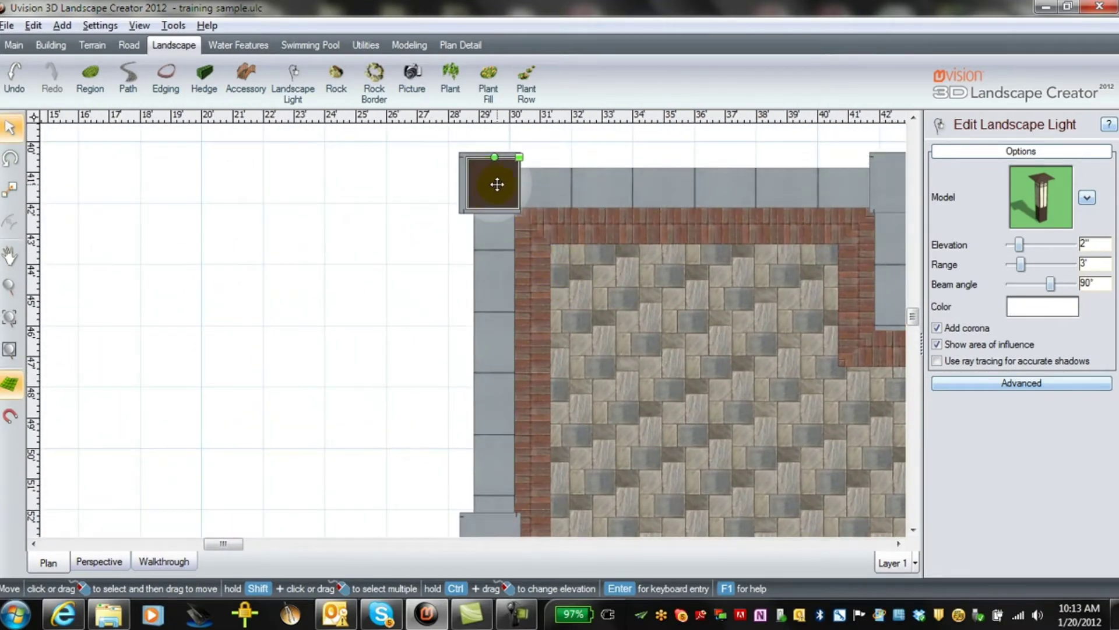
drag(497, 184, 495, 183)
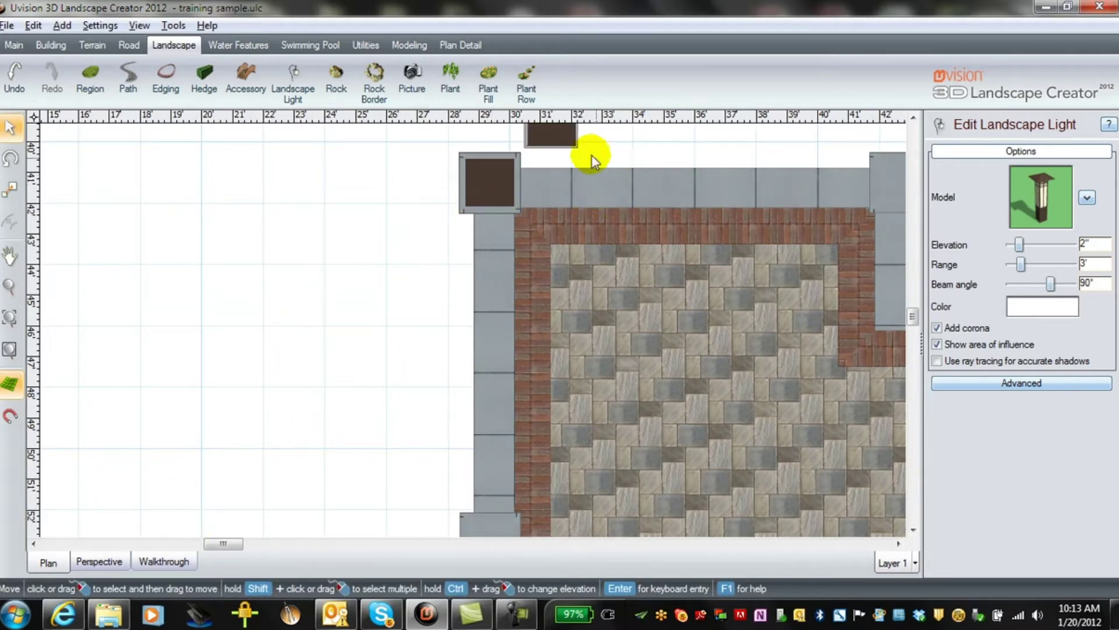
- Move additional lanterns onto the left border corner and the grey corner pillar square, then view in 3D
drag(562, 130, 511, 482)
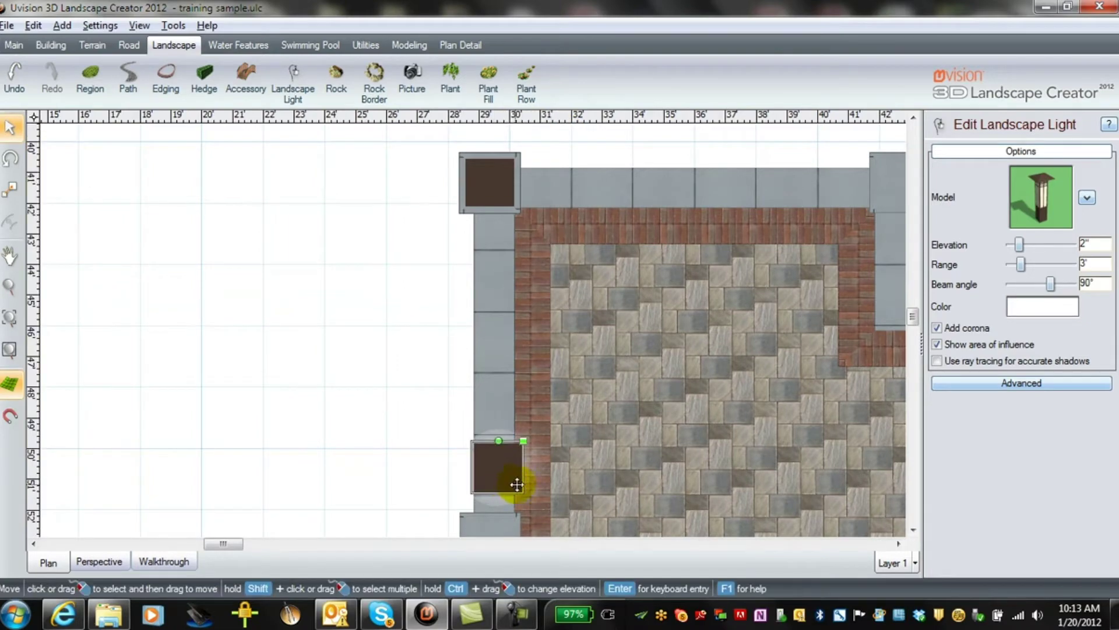
middle_drag(562, 489, 579, 285)
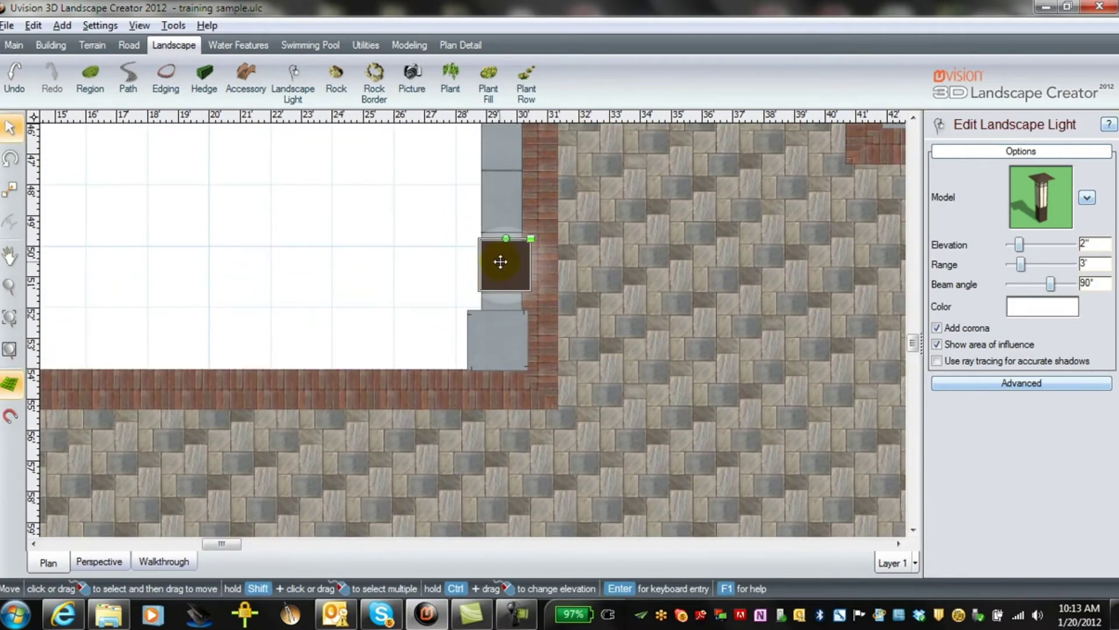
drag(500, 260, 492, 334)
middle_drag(748, 251, 454, 438)
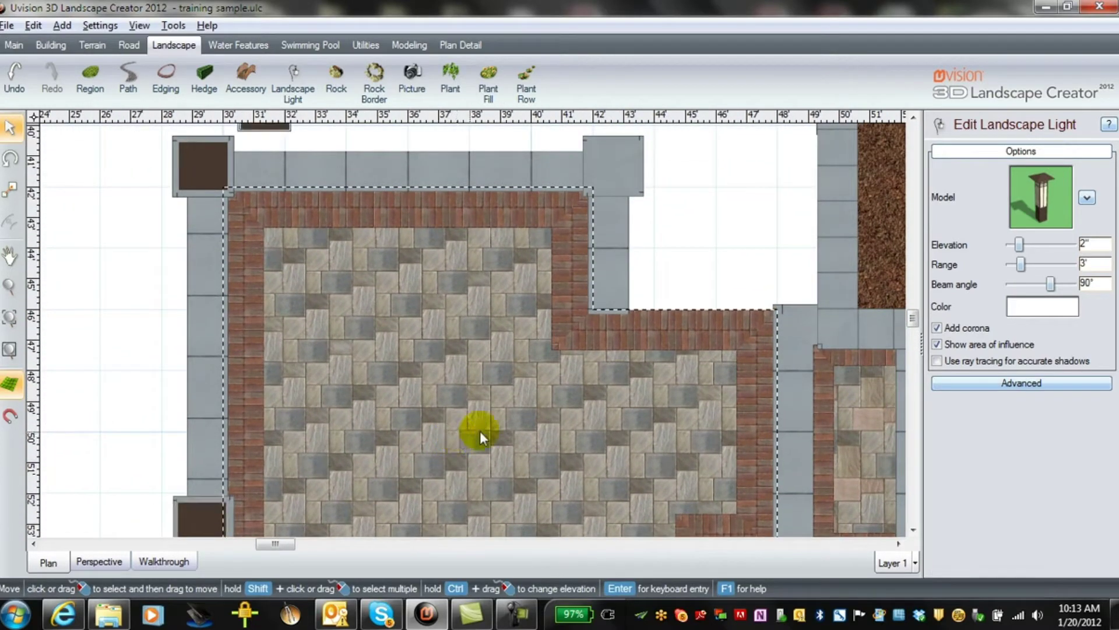
drag(275, 126, 626, 187)
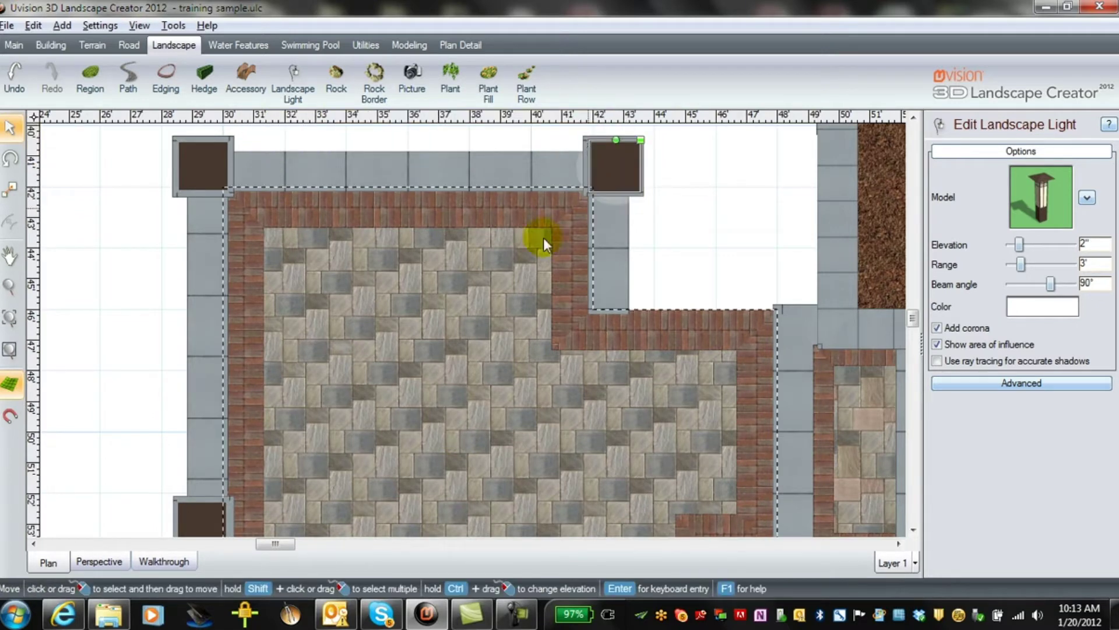
click(100, 561)
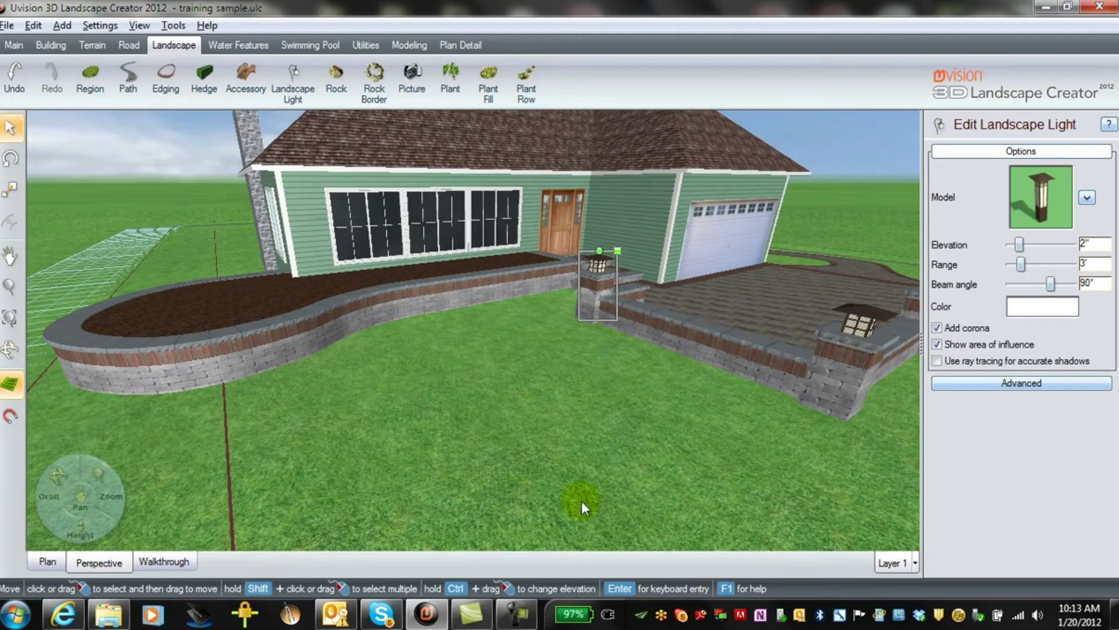
- Orbit and pan the camera out to show the whole house and front lawn, then bring up Terrain tools
drag(582, 501, 761, 495)
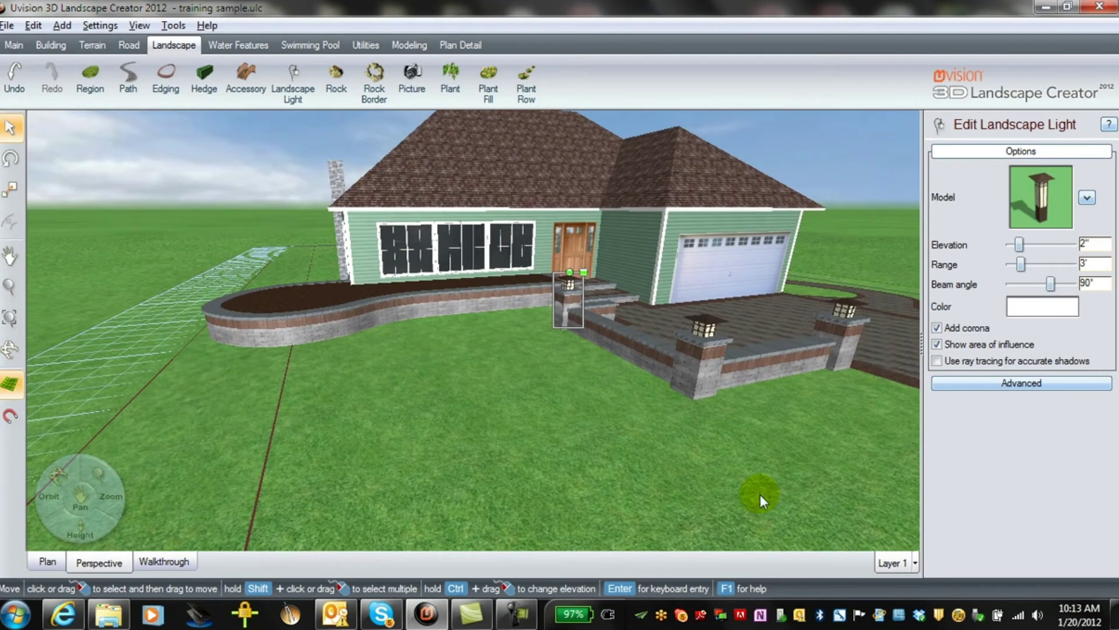
drag(571, 442, 479, 333)
drag(516, 411, 723, 378)
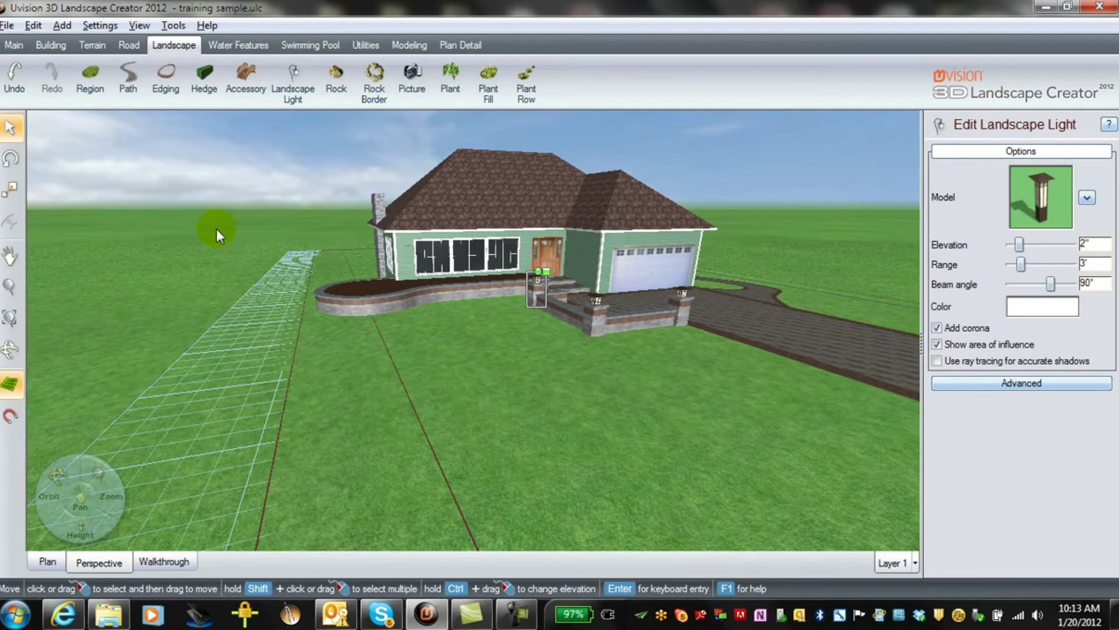
click(91, 48)
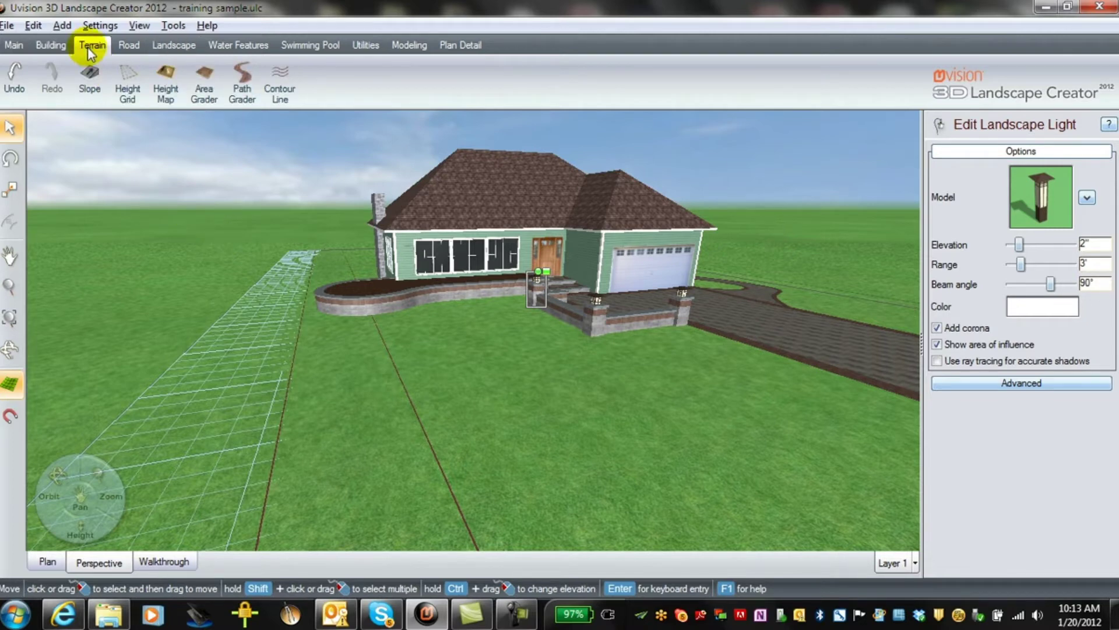
- Add a 21'-4" by 16'-9" height grid on the front lawn and raise its points into a mound up to 1'4"
click(128, 91)
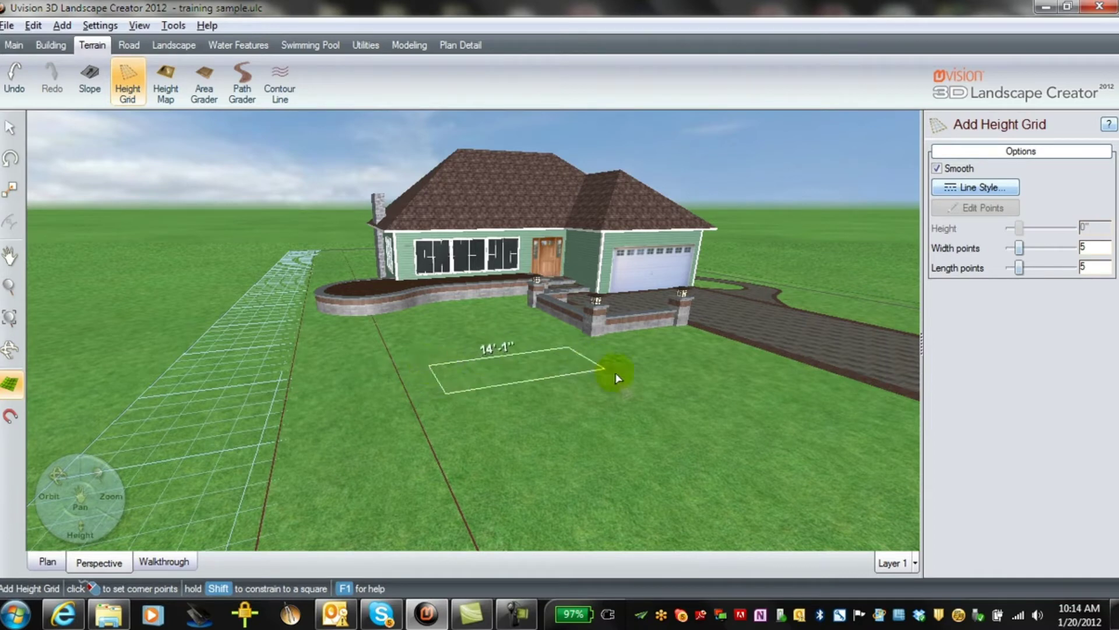
click(842, 475)
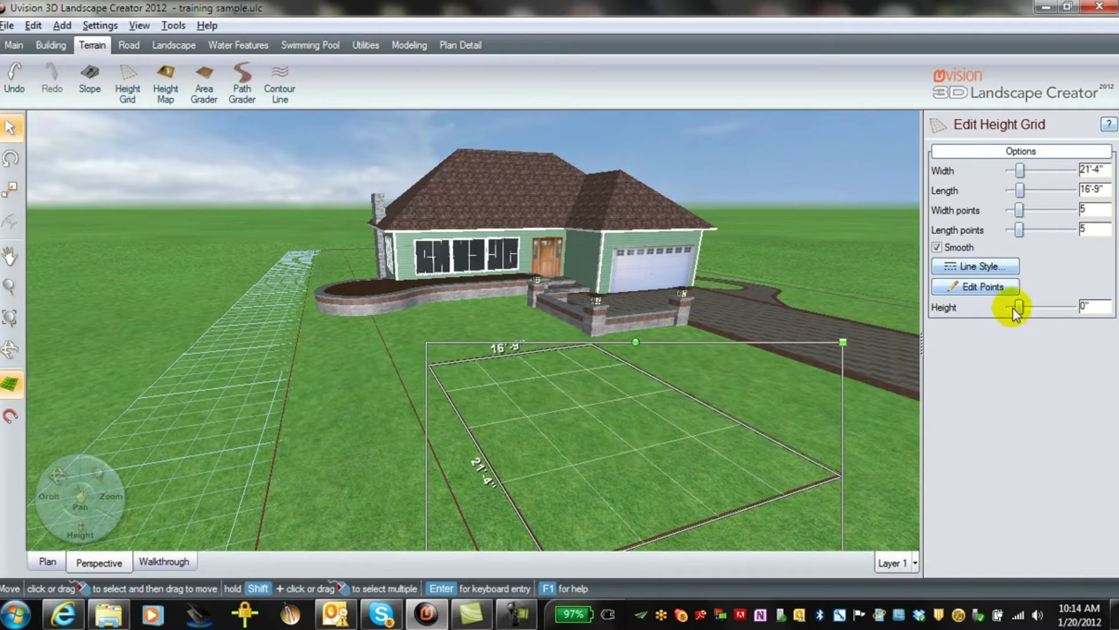
click(956, 287)
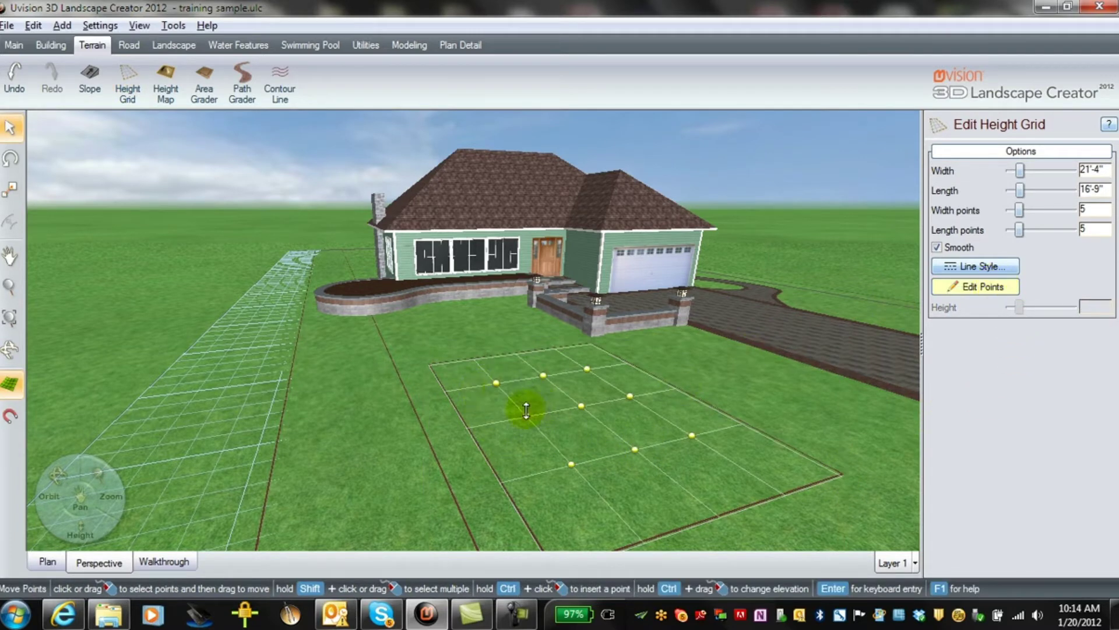
ctrl+drag(525, 413, 583, 383)
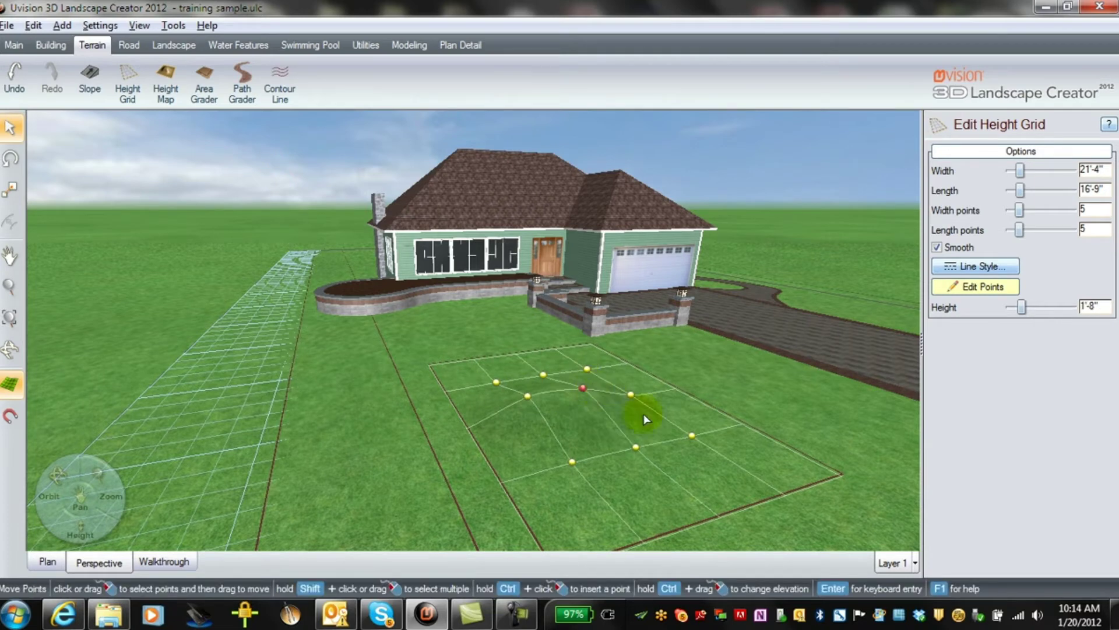
click(692, 431)
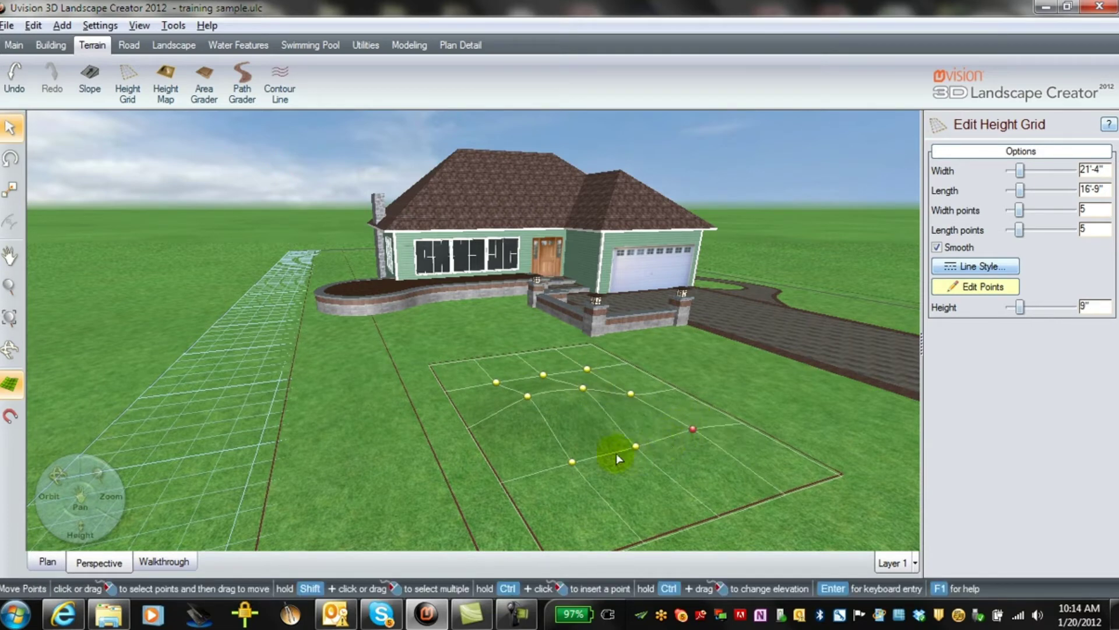
mouse_move(636, 447)
ctrl+mouse_down()
mouse_move(634, 465)
mouse_move(640, 433)
mouse_move(631, 437)
ctrl+mouse_up()
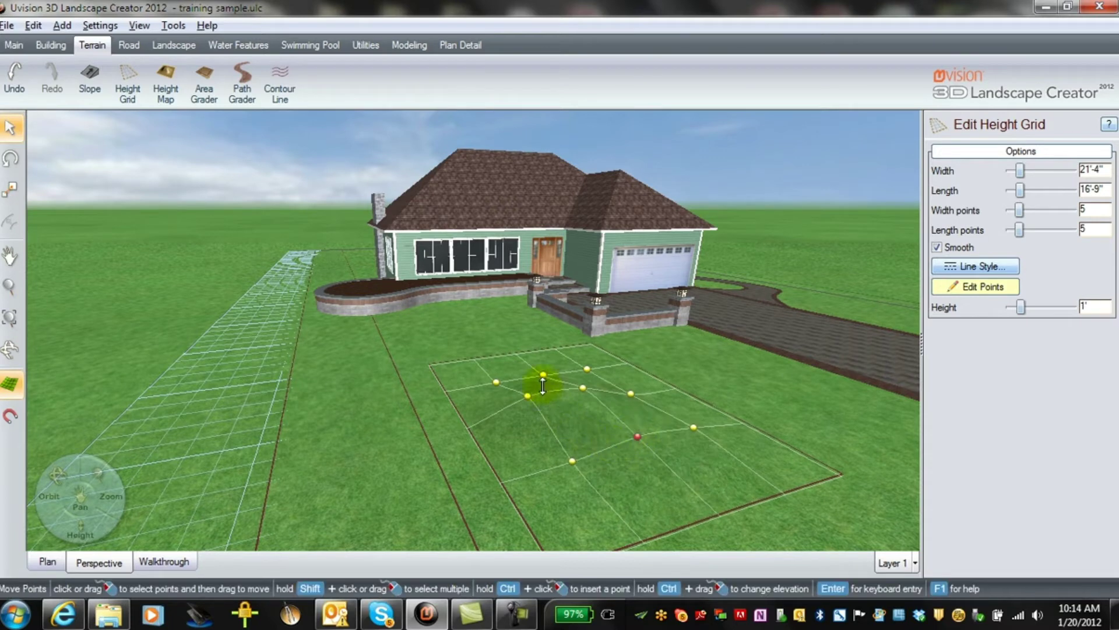
ctrl+drag(545, 373, 547, 398)
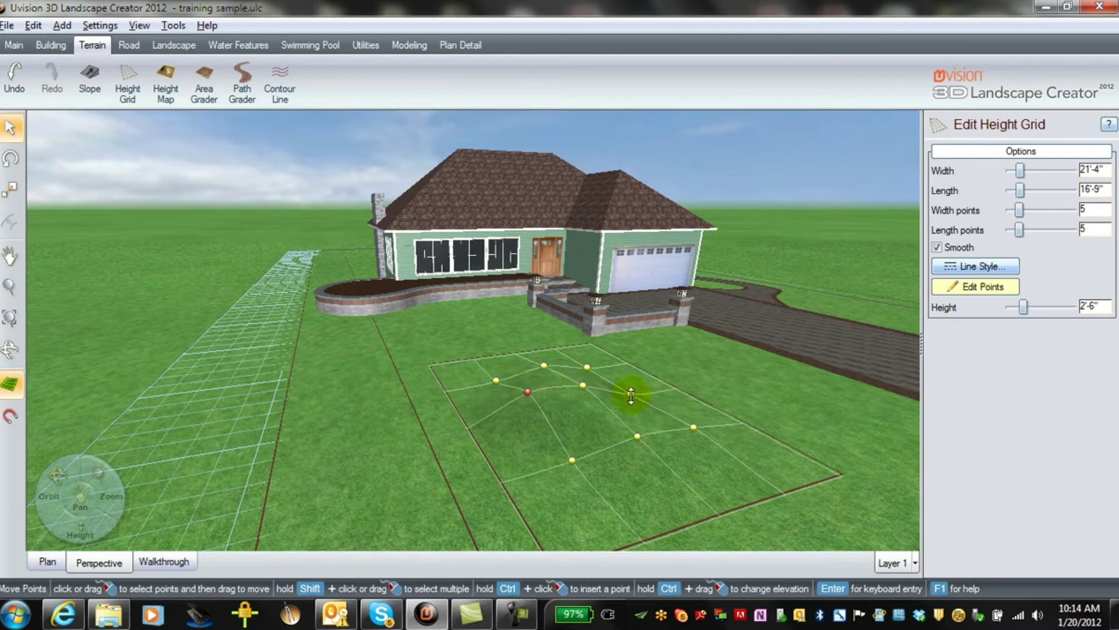
ctrl+drag(631, 396, 630, 383)
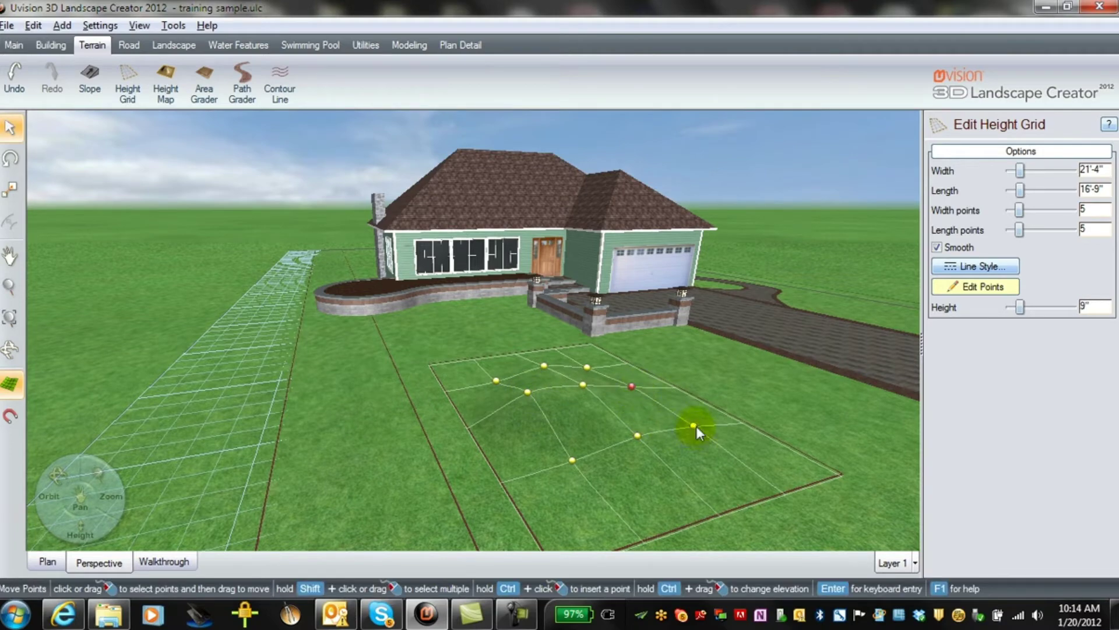
ctrl+drag(696, 425, 694, 413)
- Finish point editing, check the mound around the house, clear the grid and driveway selections, and open Building tools
middle_drag(518, 481, 584, 466)
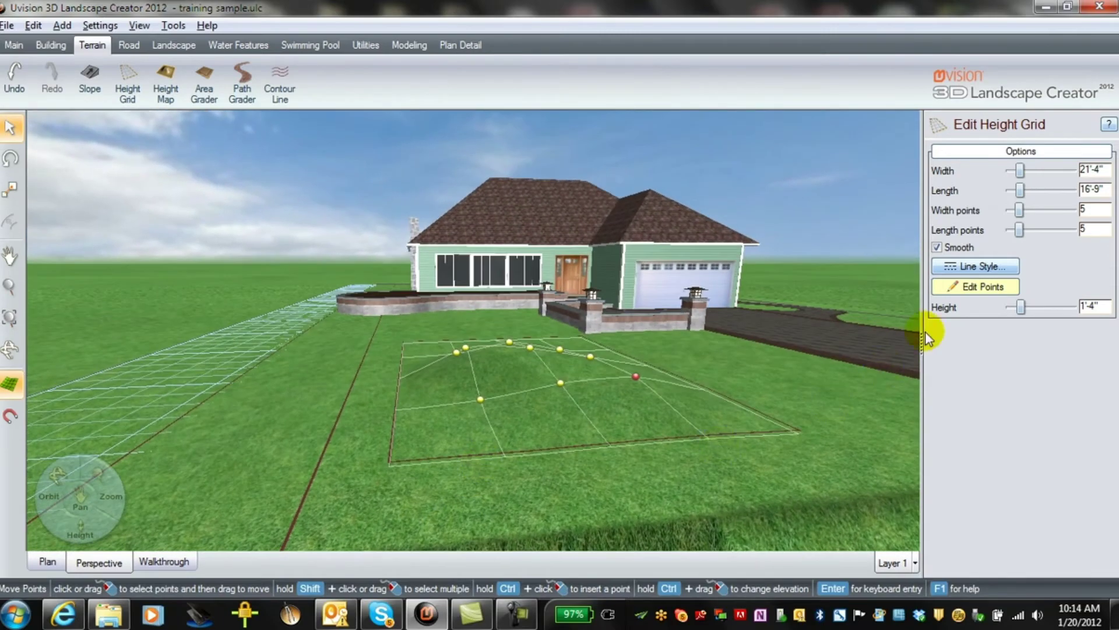
click(977, 287)
middle_drag(717, 387, 698, 484)
scroll(705, 425, down, 3)
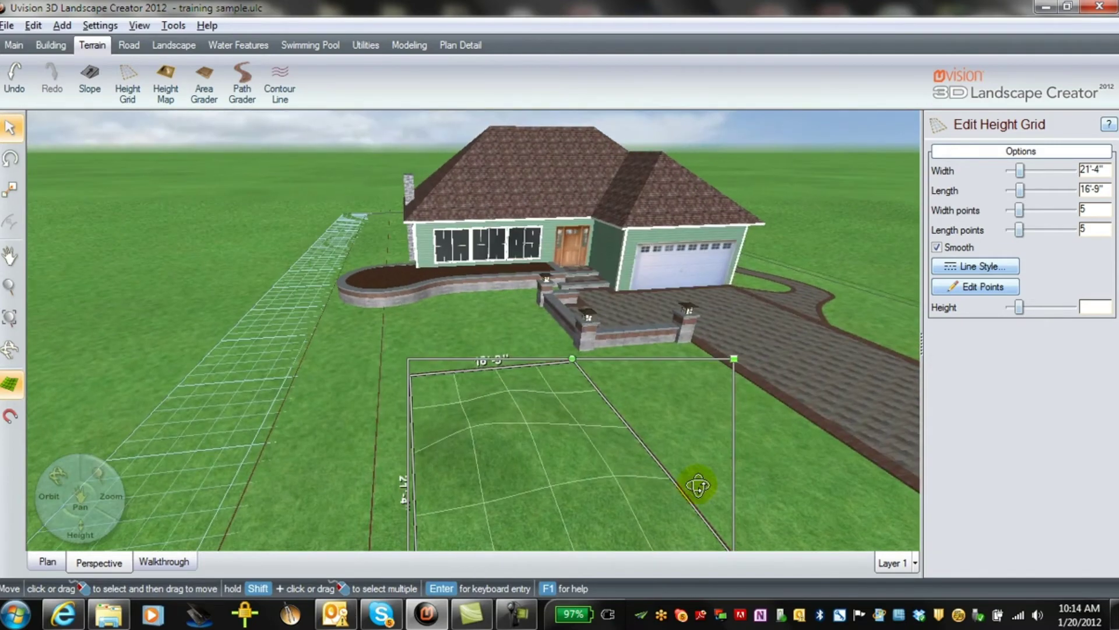
click(792, 469)
middle_drag(763, 448, 722, 449)
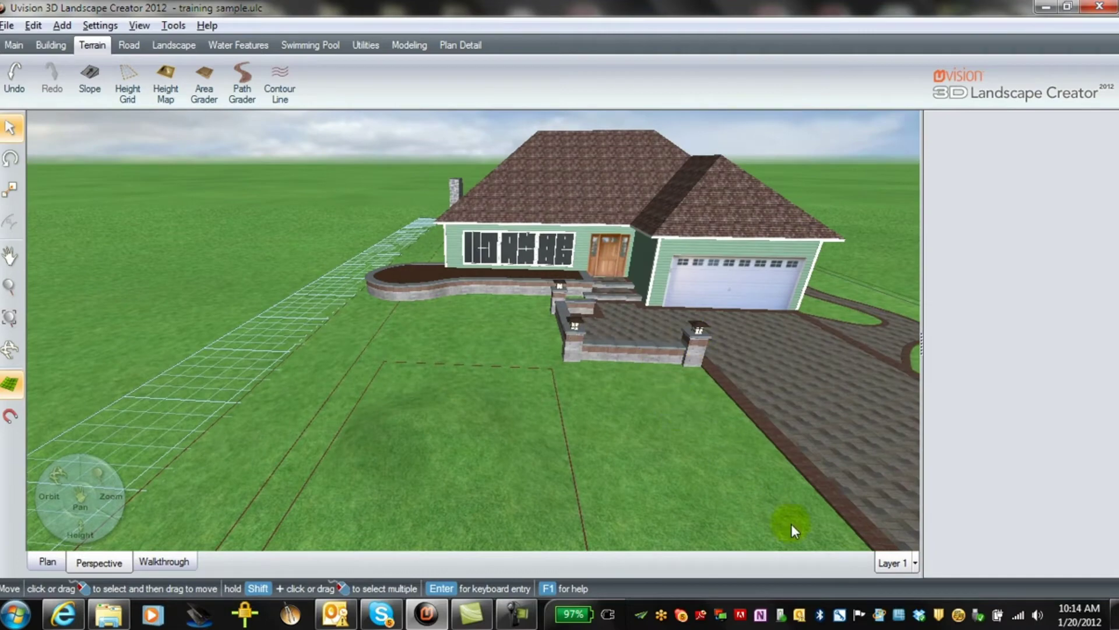
scroll(713, 459, down, 3)
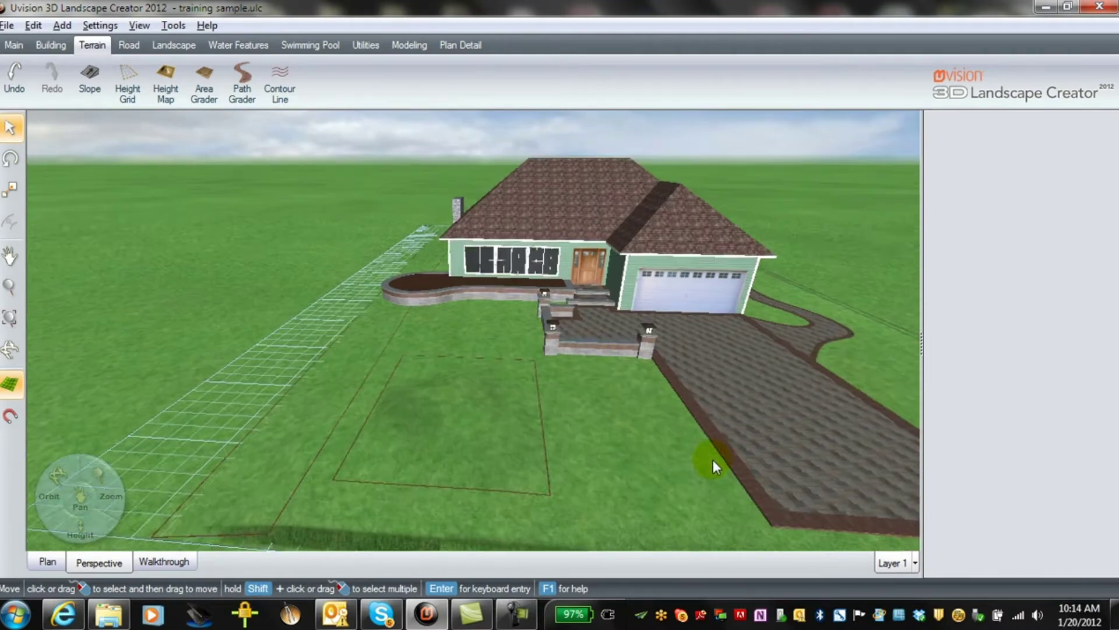
click(713, 459)
click(663, 221)
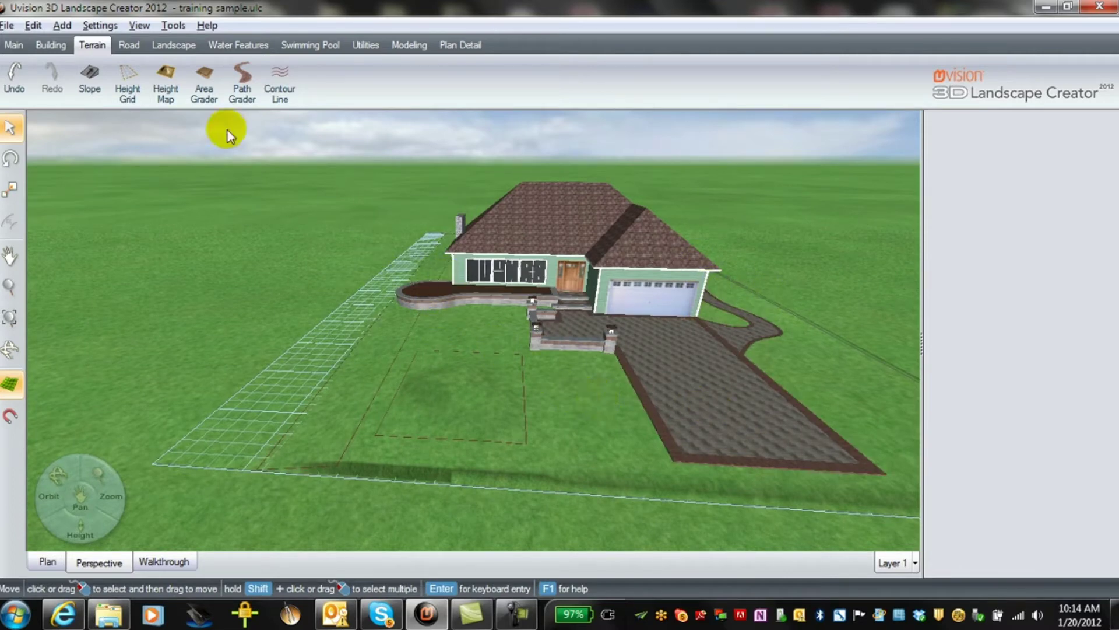
click(39, 52)
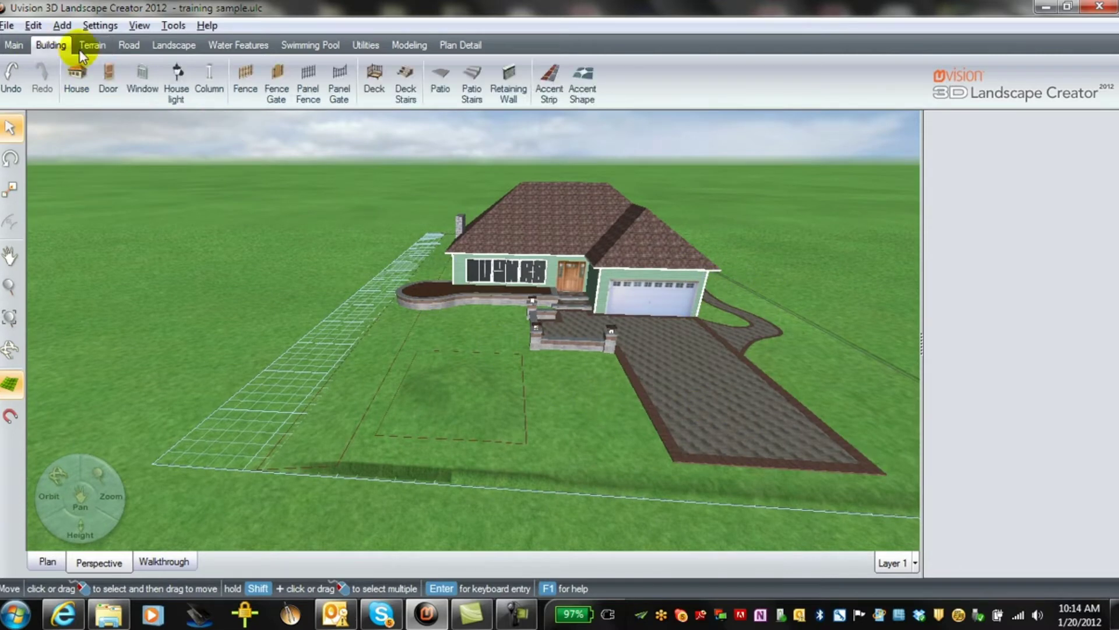
- Draw a 24'-long, 10"-wide accent strip along the patio's top border in Plan view with grid snapping
click(551, 88)
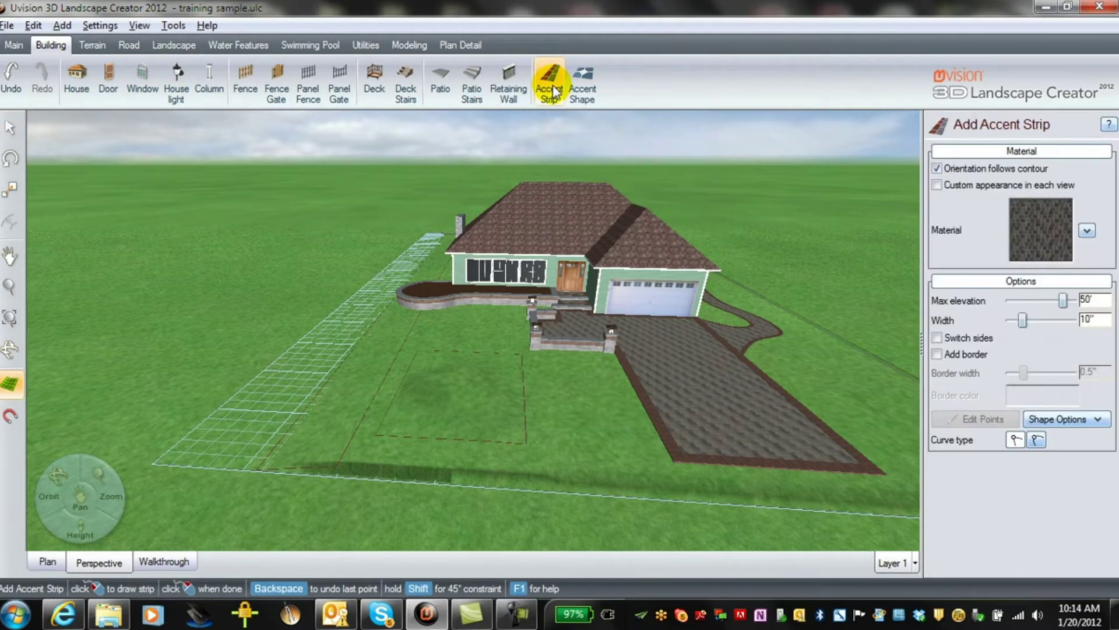
click(52, 564)
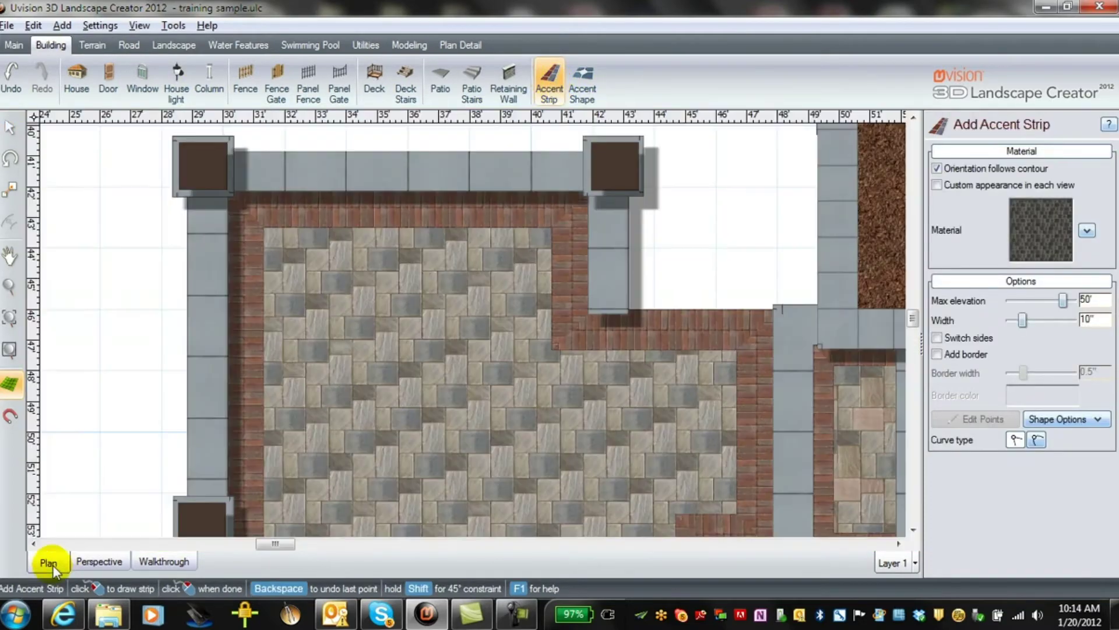
scroll(396, 498, down, 3)
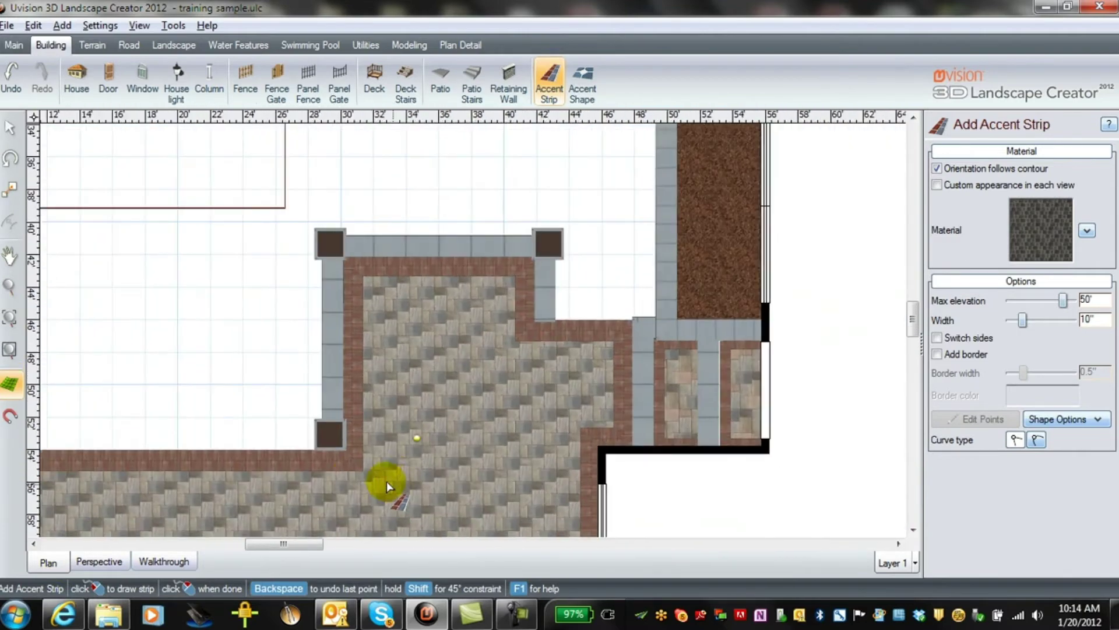
middle_drag(386, 481, 682, 370)
scroll(636, 376, up, 1)
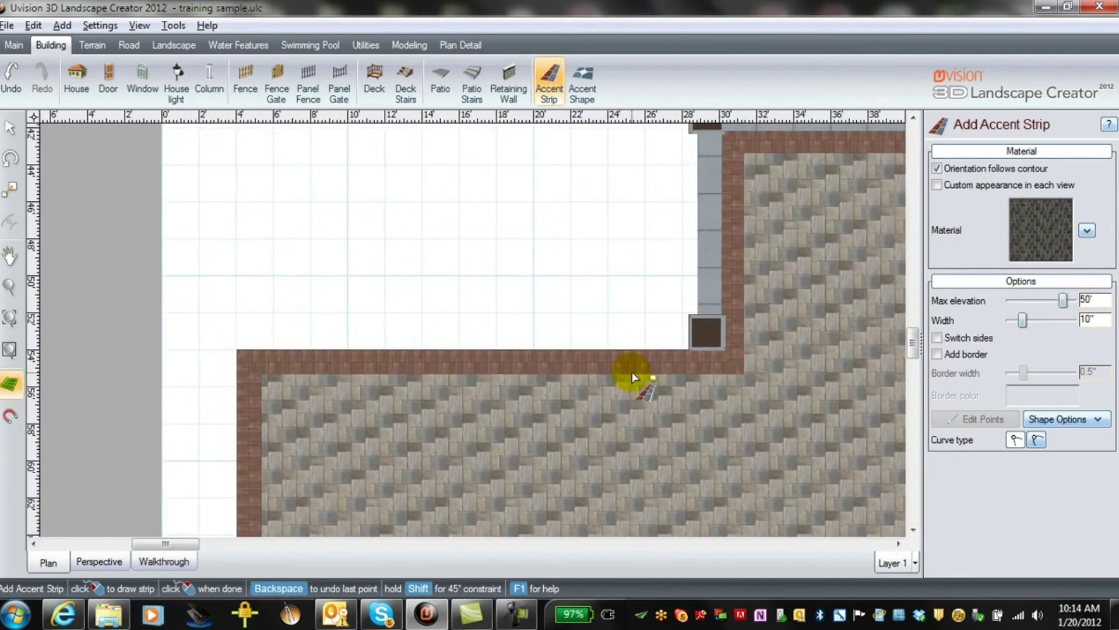
scroll(635, 376, up, 2)
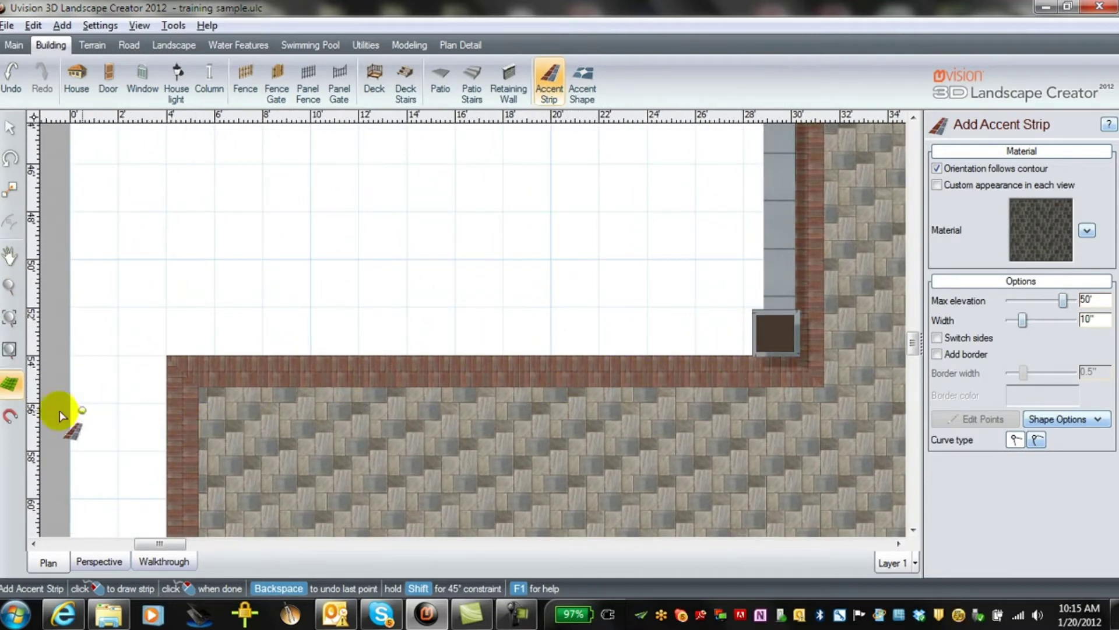
click(11, 417)
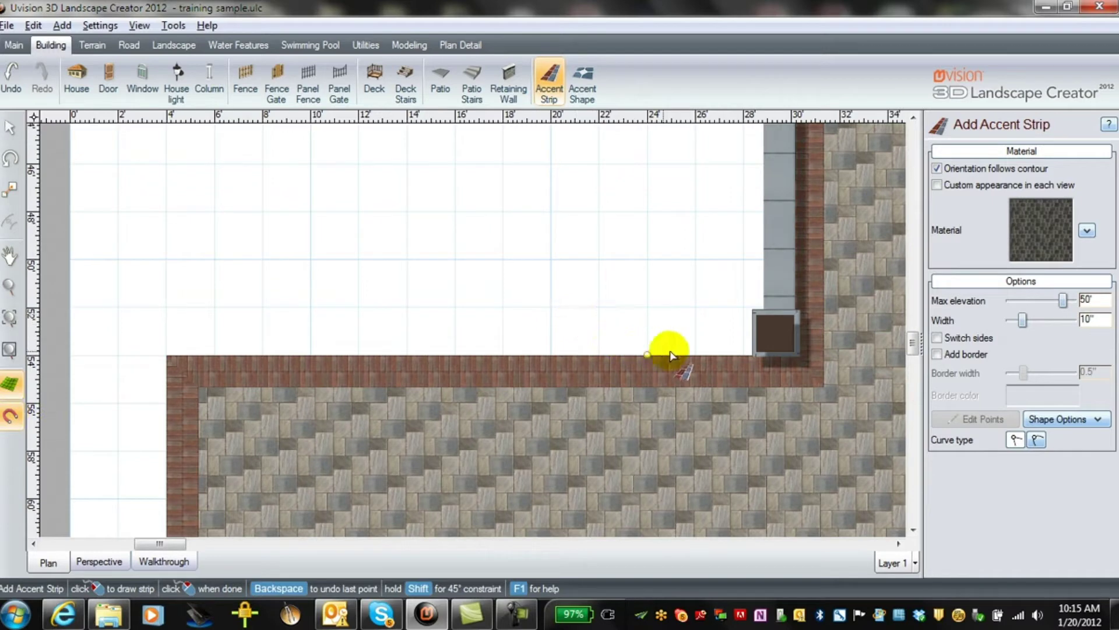
click(744, 356)
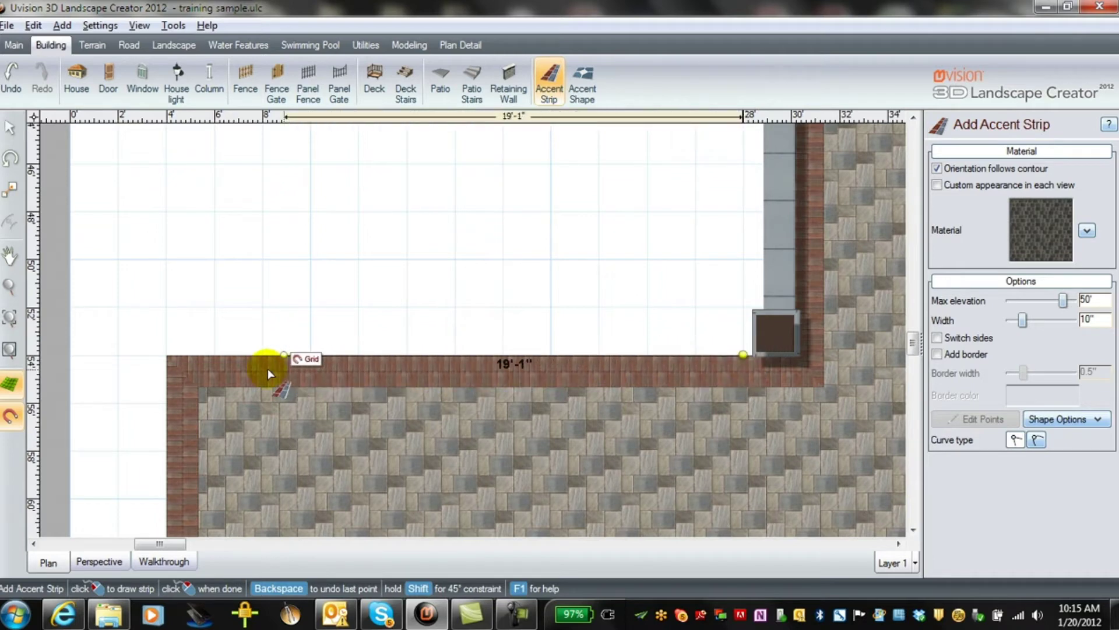
click(177, 365)
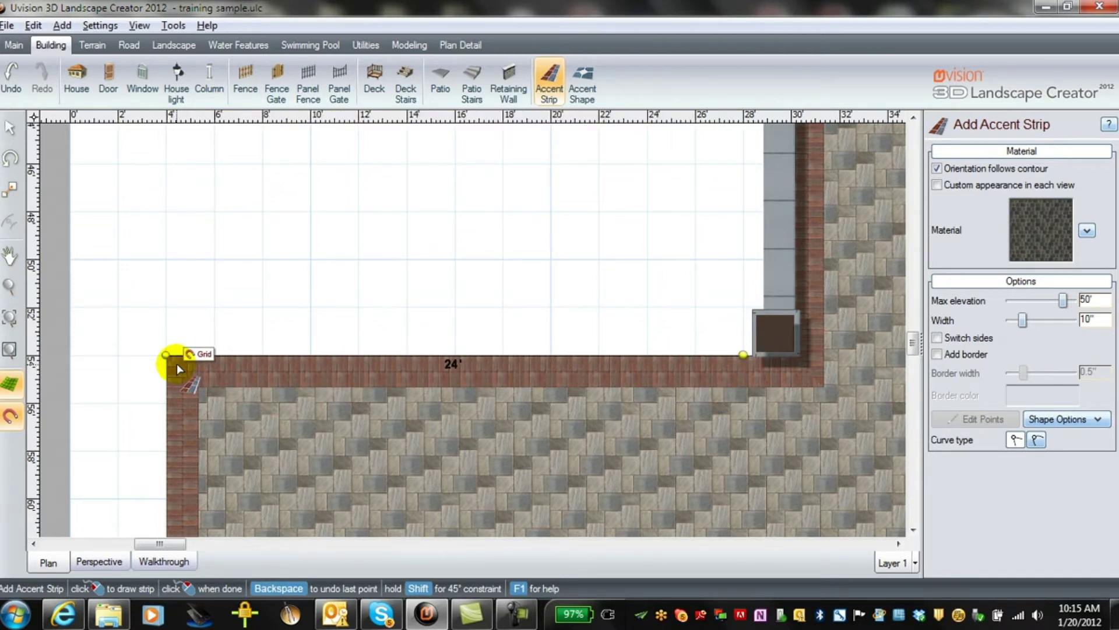
right_click(176, 365)
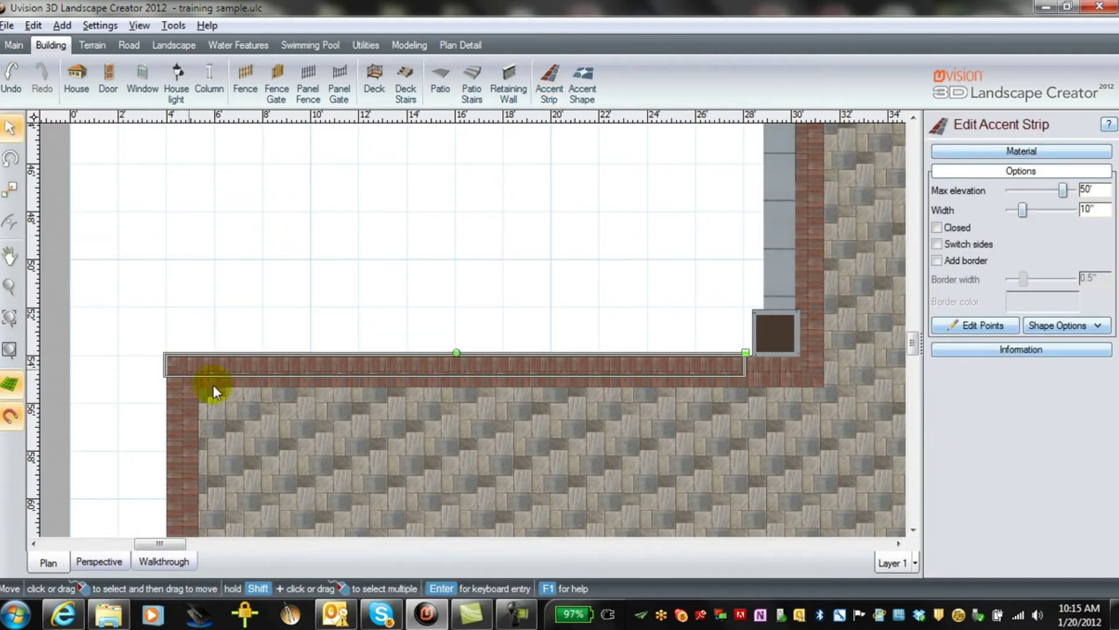
- Switch sides on the accent strip so it lies outside the patio's top border, then deselect and zoom out
click(937, 243)
scroll(612, 437, up, 3)
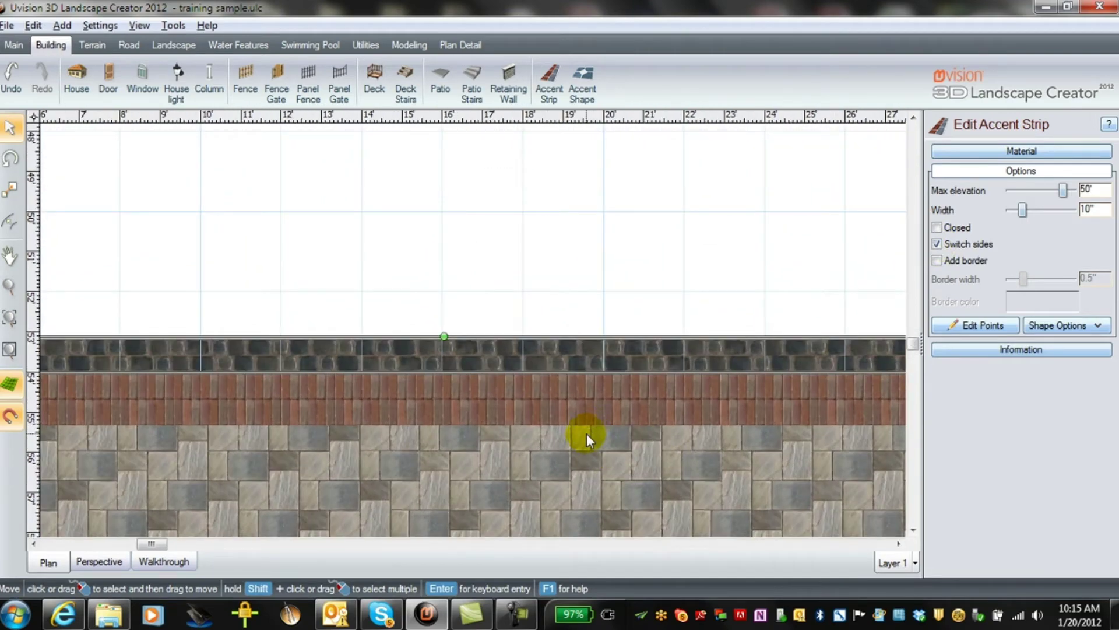
click(645, 295)
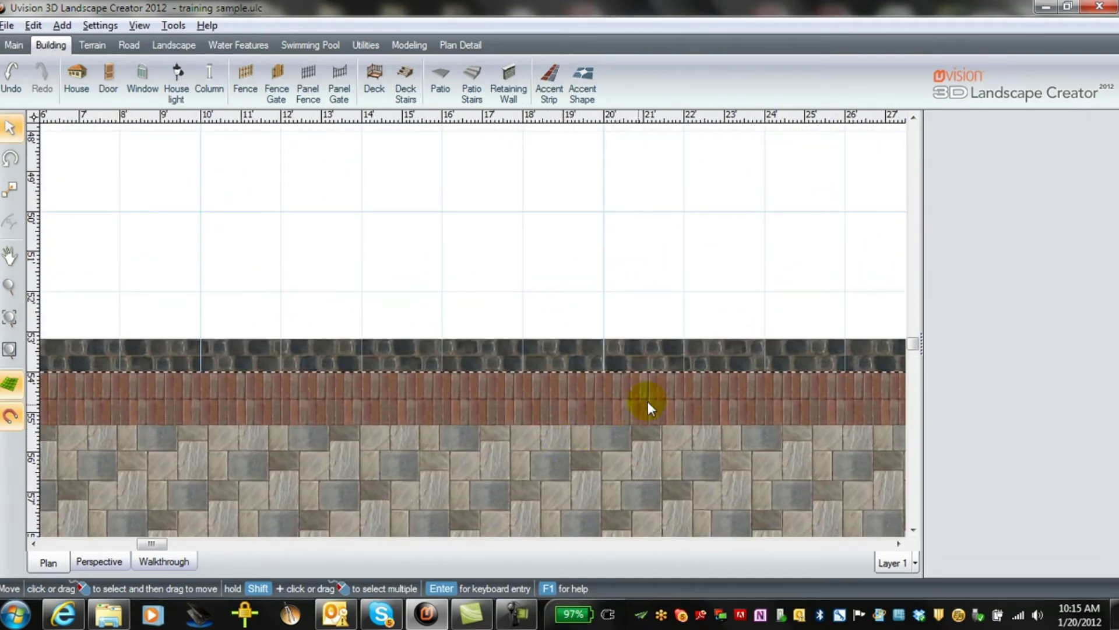
right_click(658, 432)
click(615, 302)
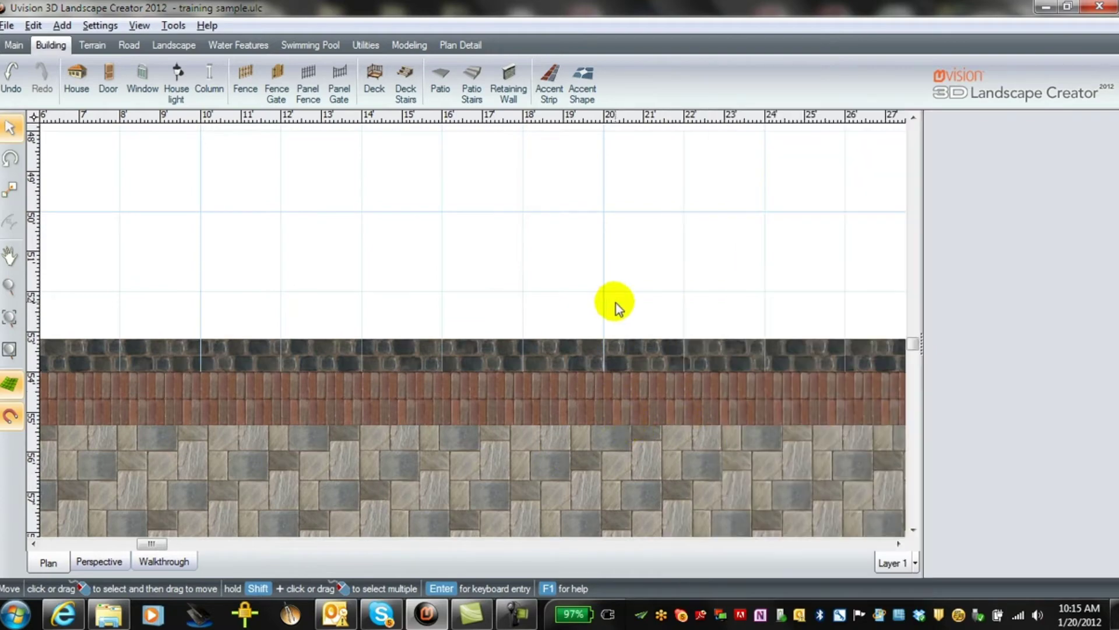
scroll(582, 460, down, 3)
scroll(586, 453, down, 1)
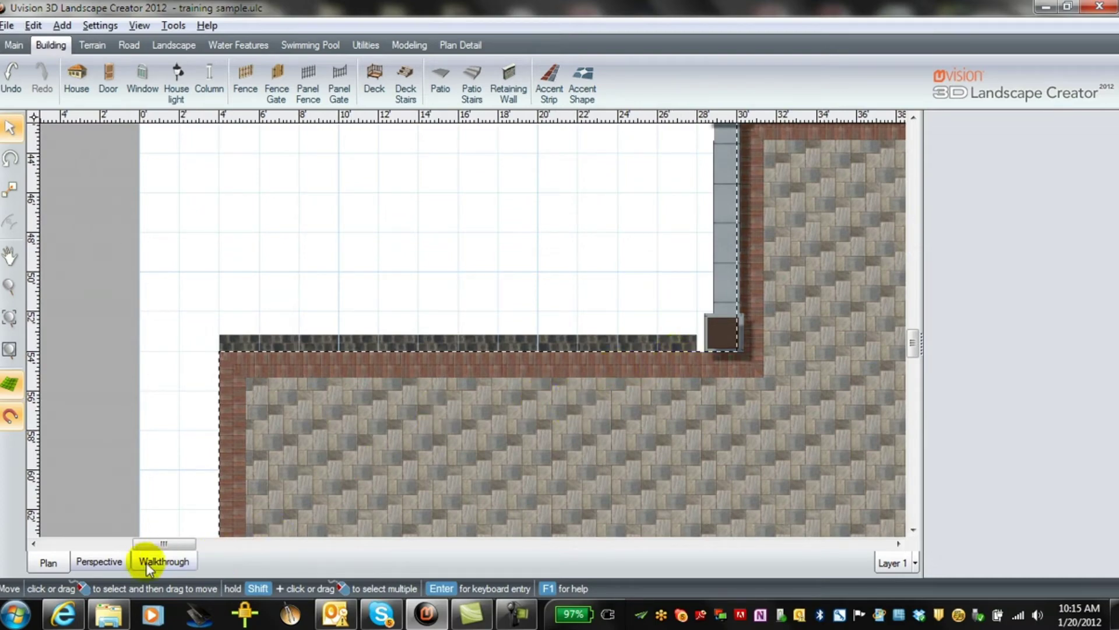
- In Perspective view, select the dark stone accent strip and start editing its points
click(96, 561)
click(450, 421)
scroll(467, 417, up, 3)
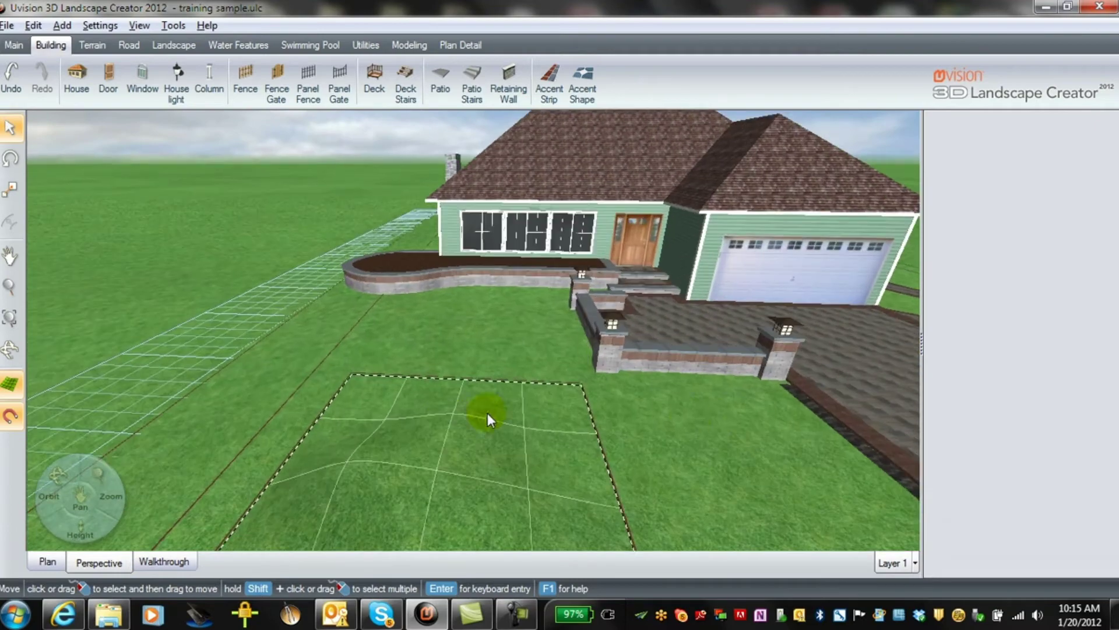
middle_drag(487, 412, 313, 482)
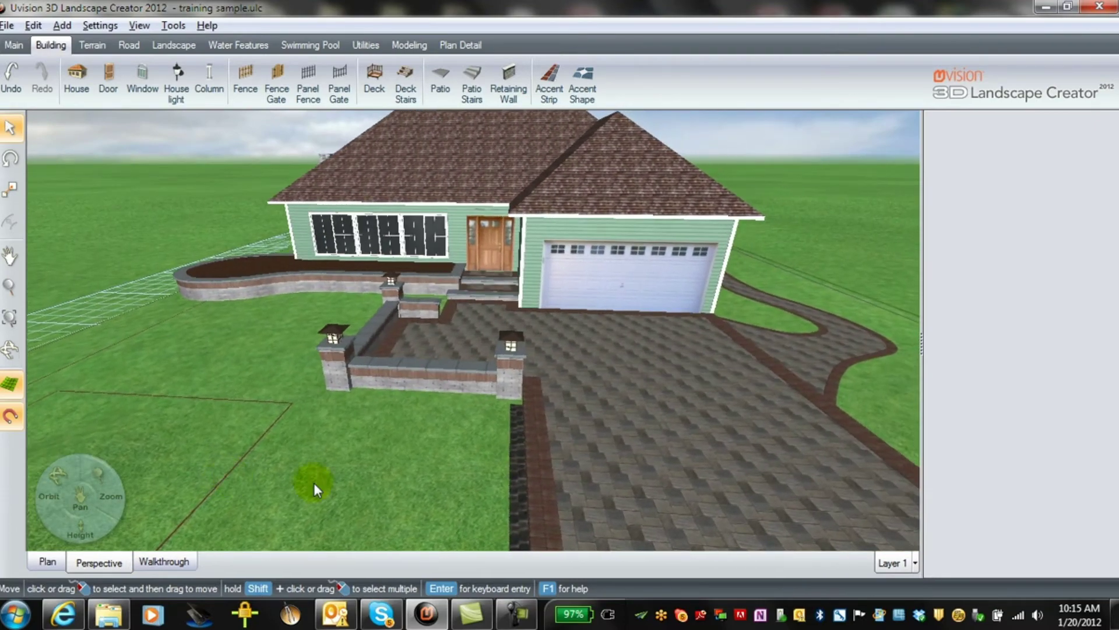
click(512, 447)
click(983, 324)
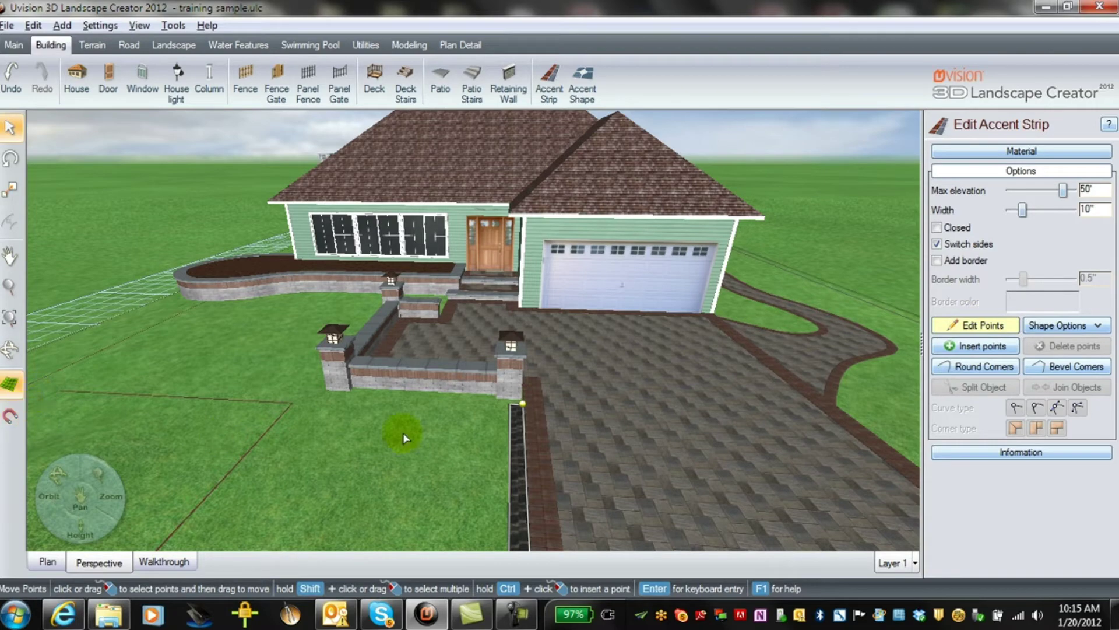
- Drag the strip's end point up against the corner pillar and finish point editing
scroll(472, 409, up, 5)
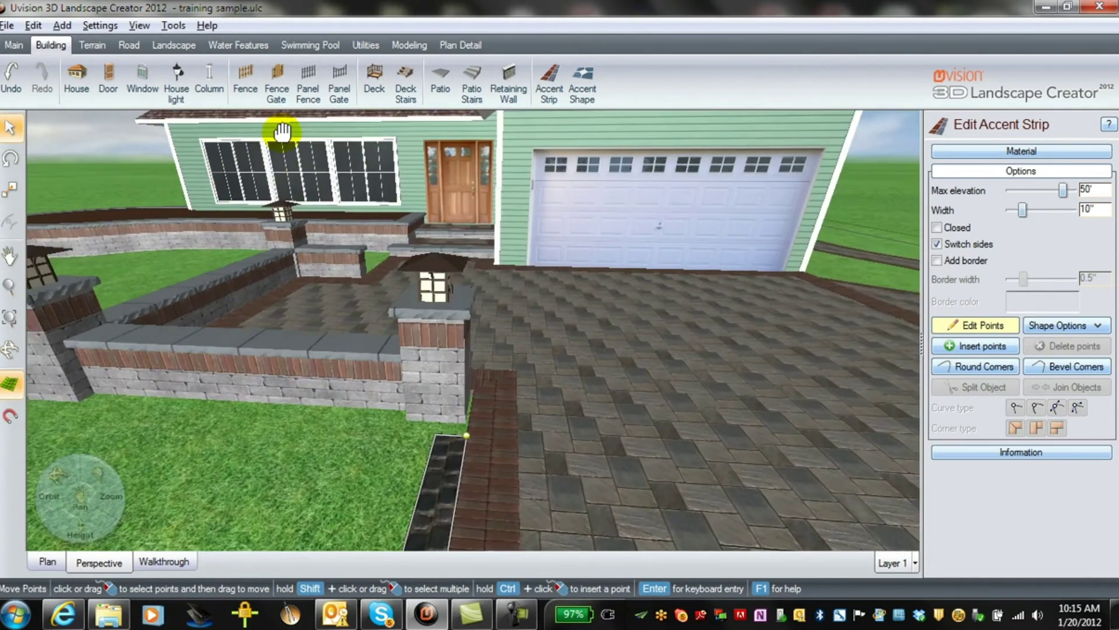
scroll(530, 466, up, 3)
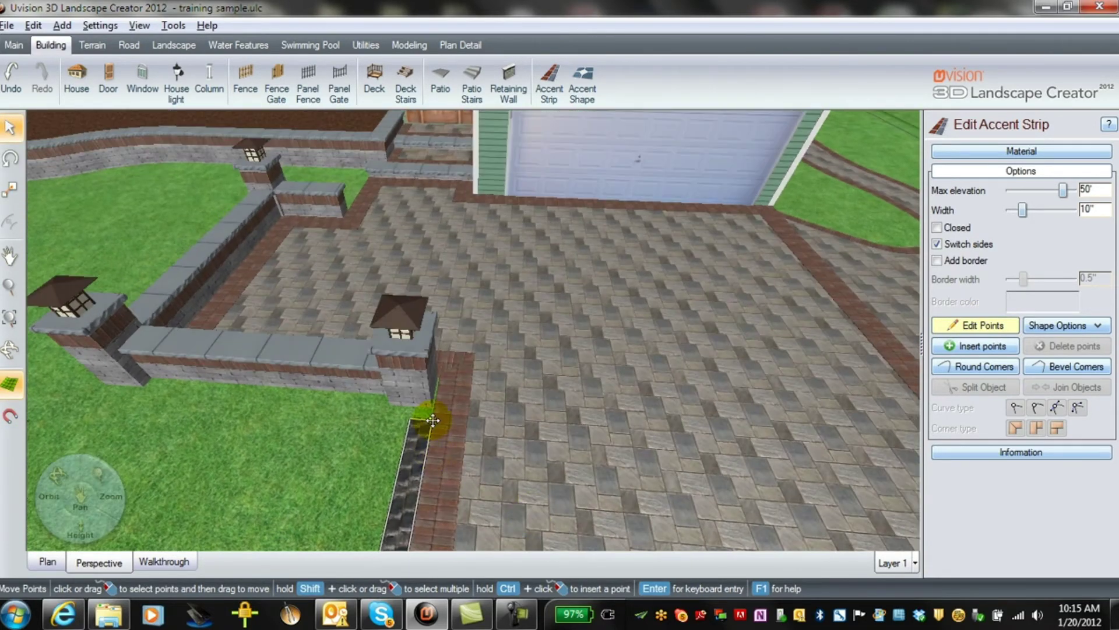
drag(433, 420, 436, 402)
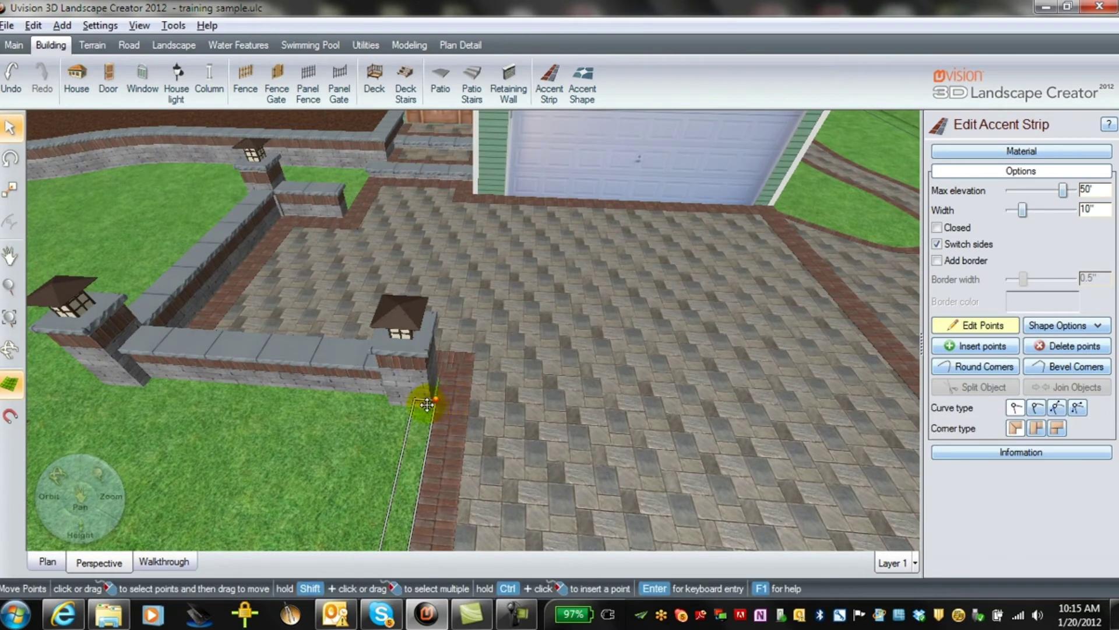
drag(424, 404, 431, 410)
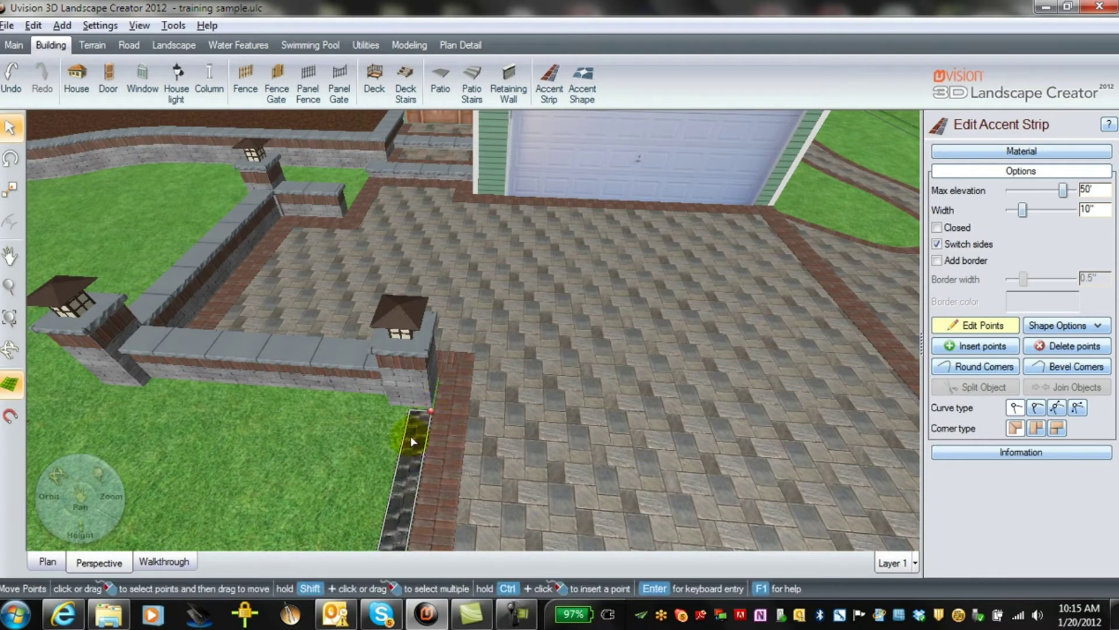
click(495, 444)
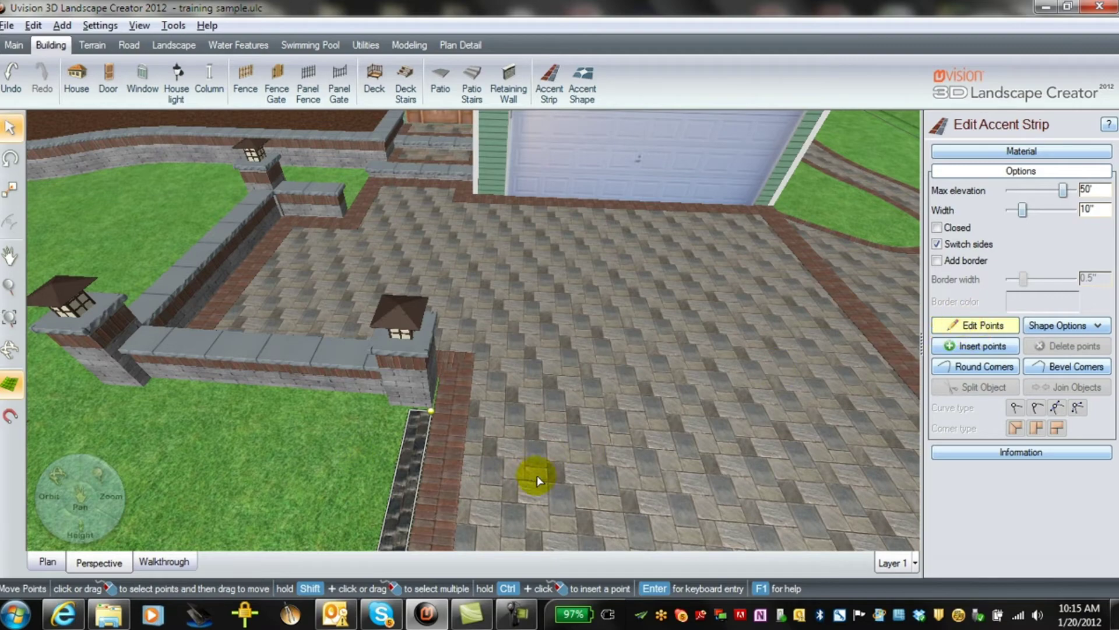
click(968, 328)
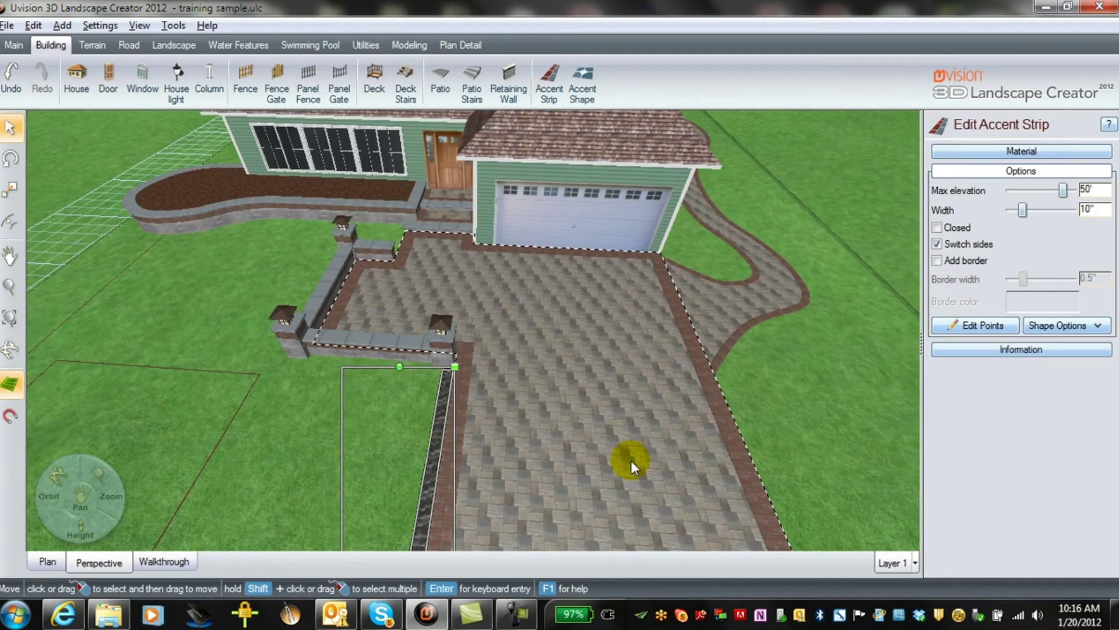
click(681, 397)
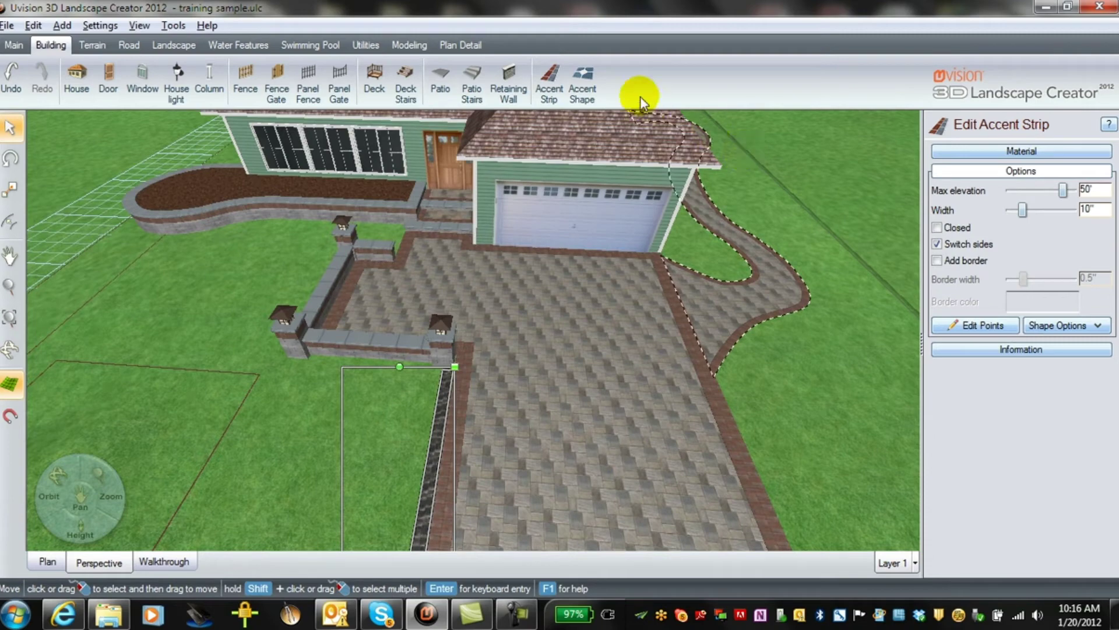
- Draw a closed 20'-6" by 8'-8" rectangular brick accent shape in the patio's front seating area in Plan view
click(583, 85)
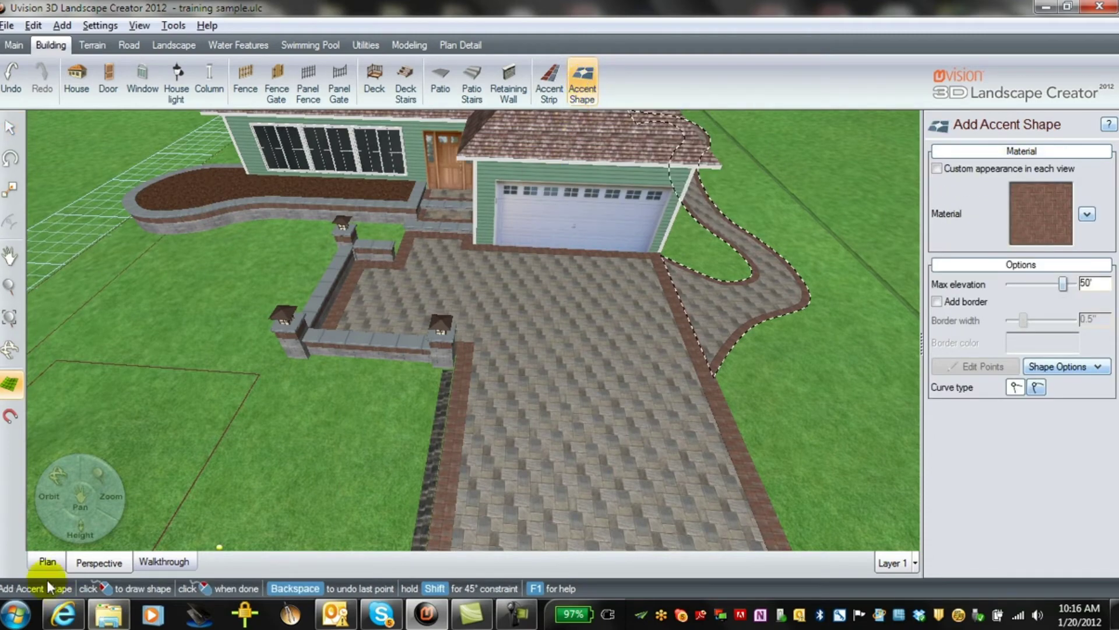
click(45, 561)
scroll(698, 455, down, 5)
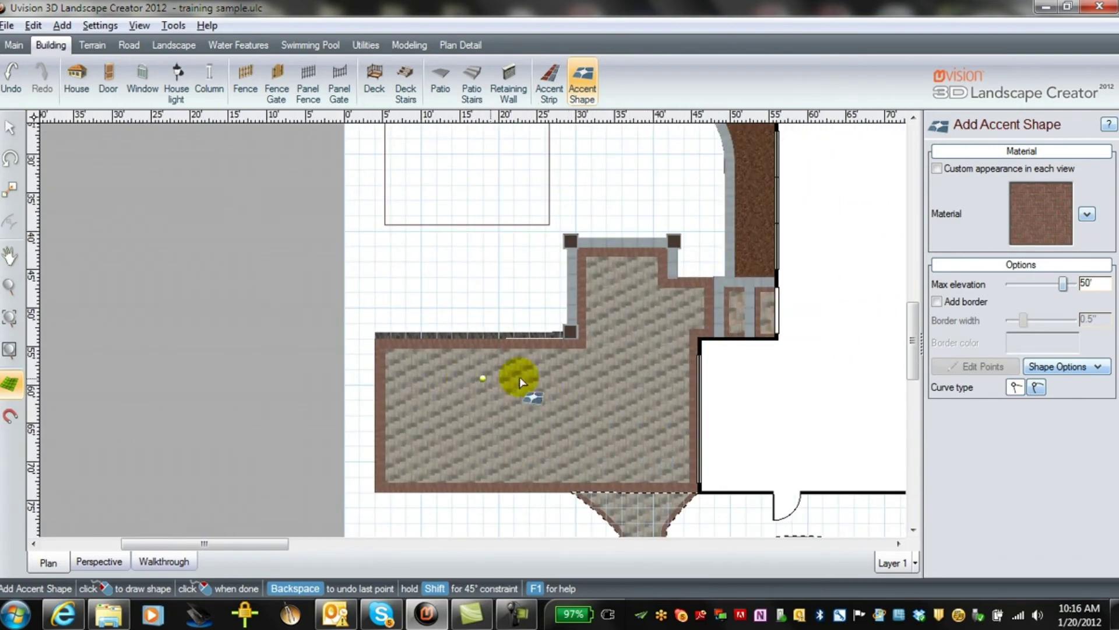
click(478, 436)
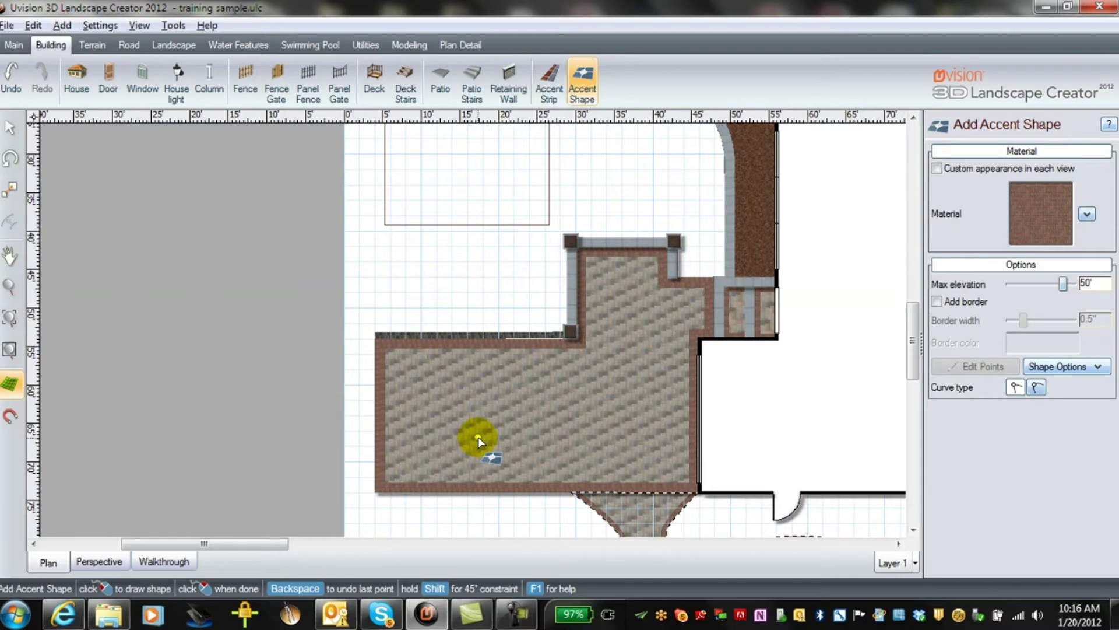
click(444, 374)
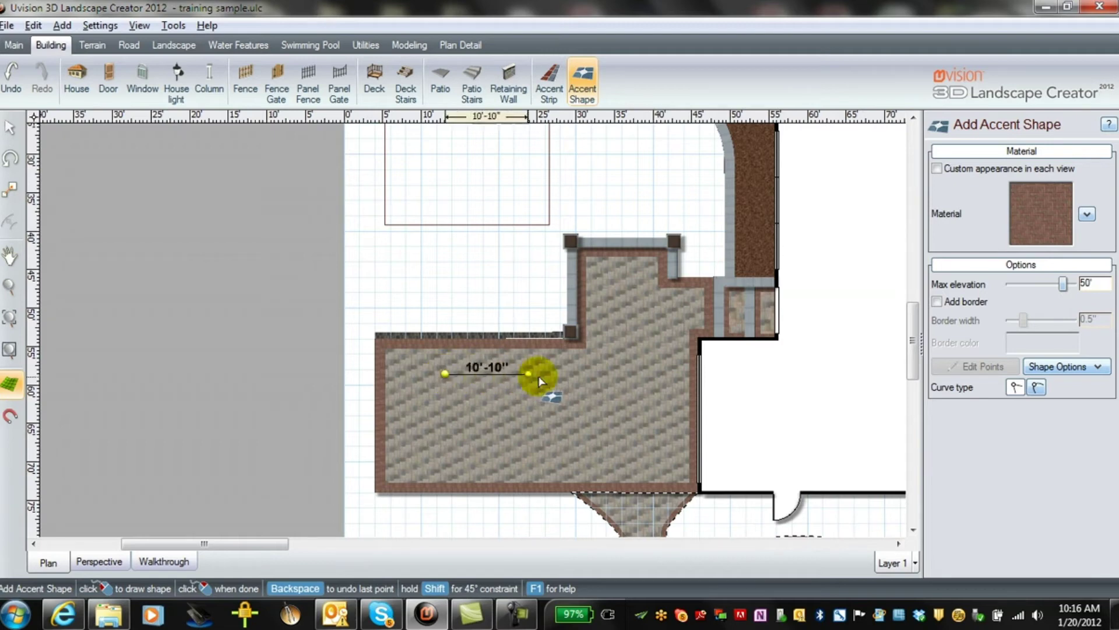
click(604, 374)
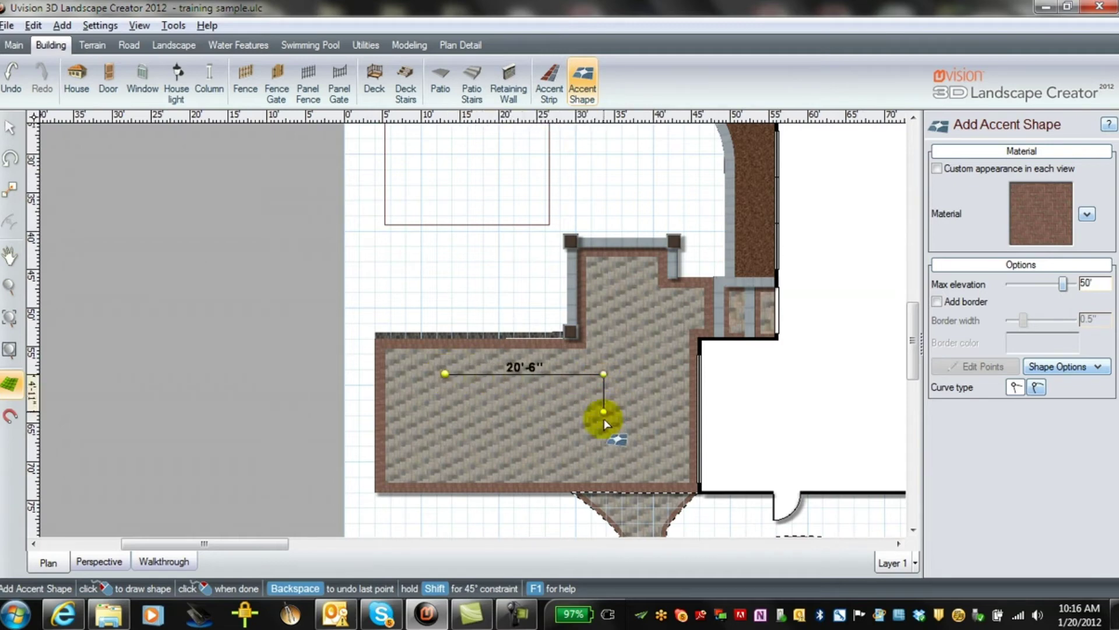
click(604, 441)
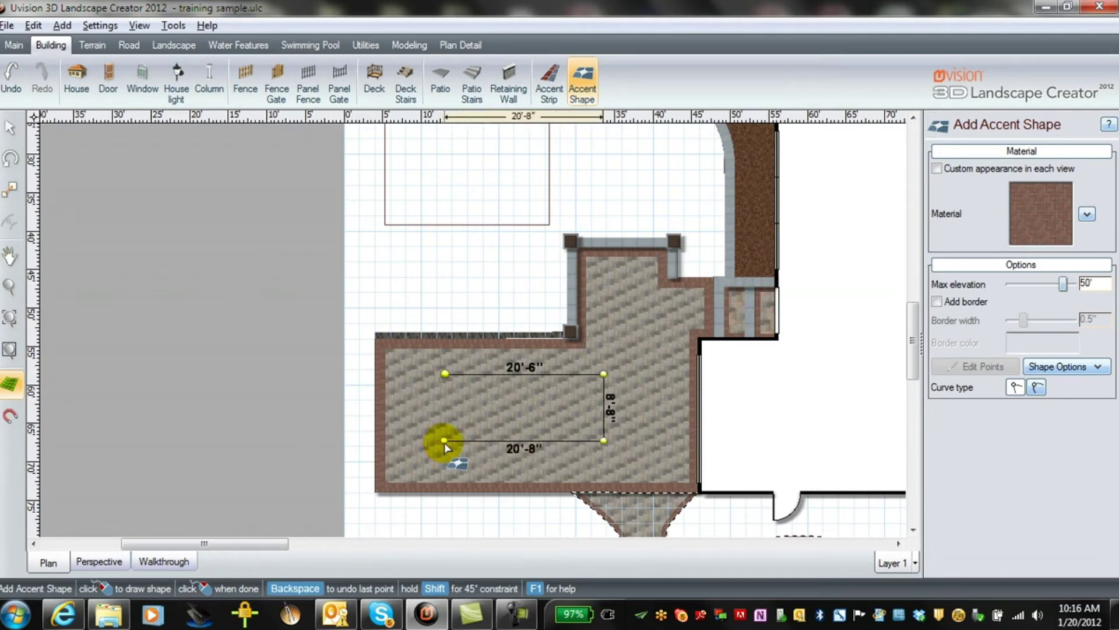
click(446, 441)
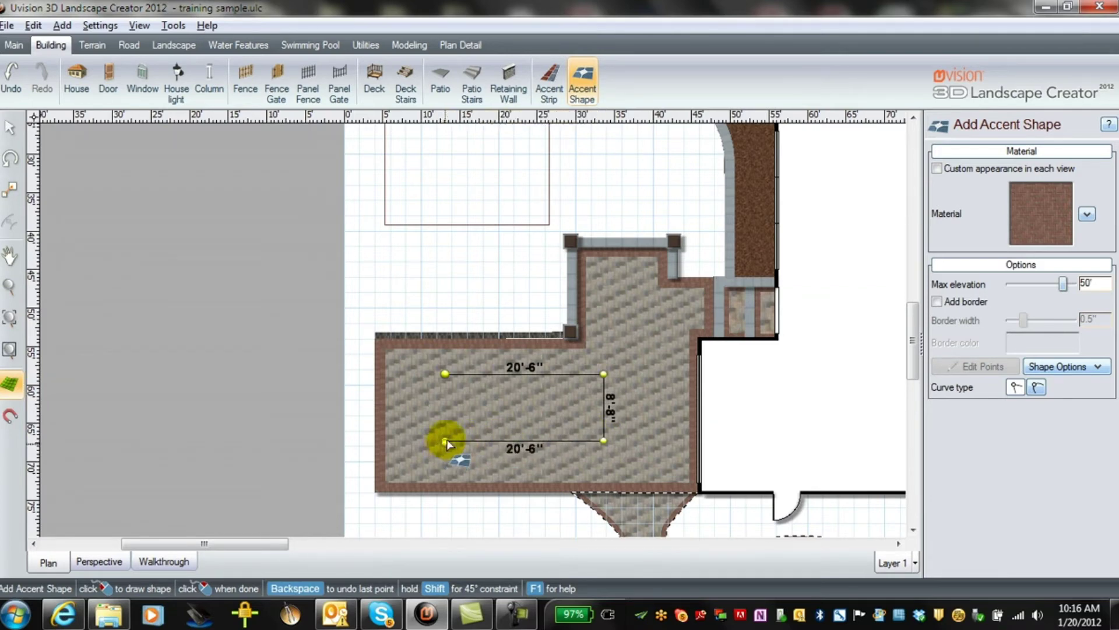
click(446, 373)
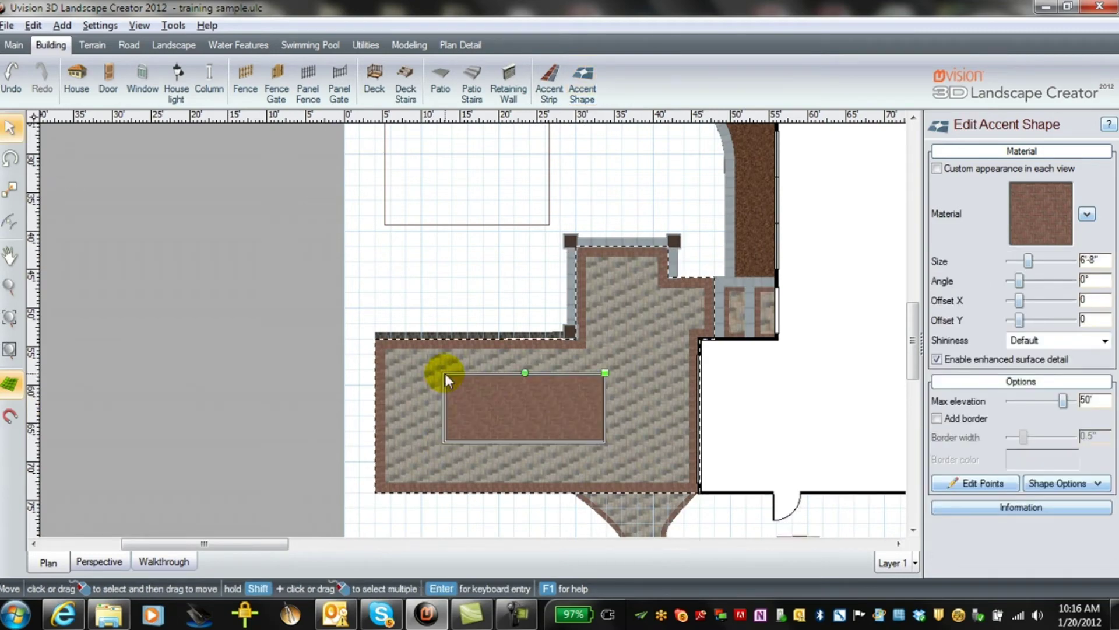
- Set the accent rectangle's herringbone pattern angle to 45°
scroll(446, 373, up, 1)
scroll(449, 407, up, 4)
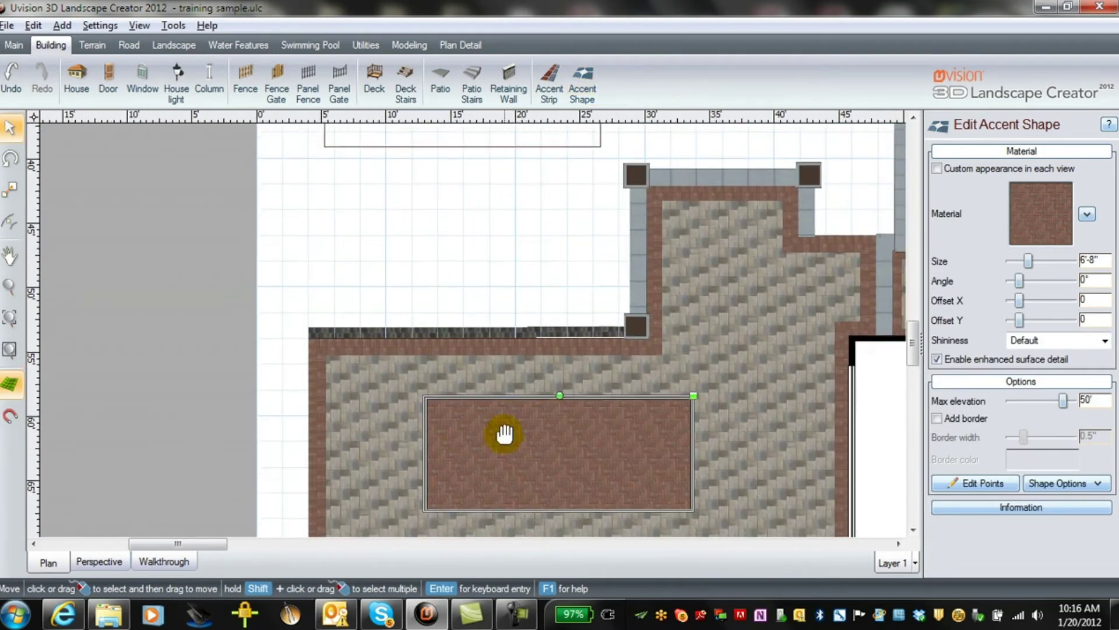
scroll(506, 298, up, 3)
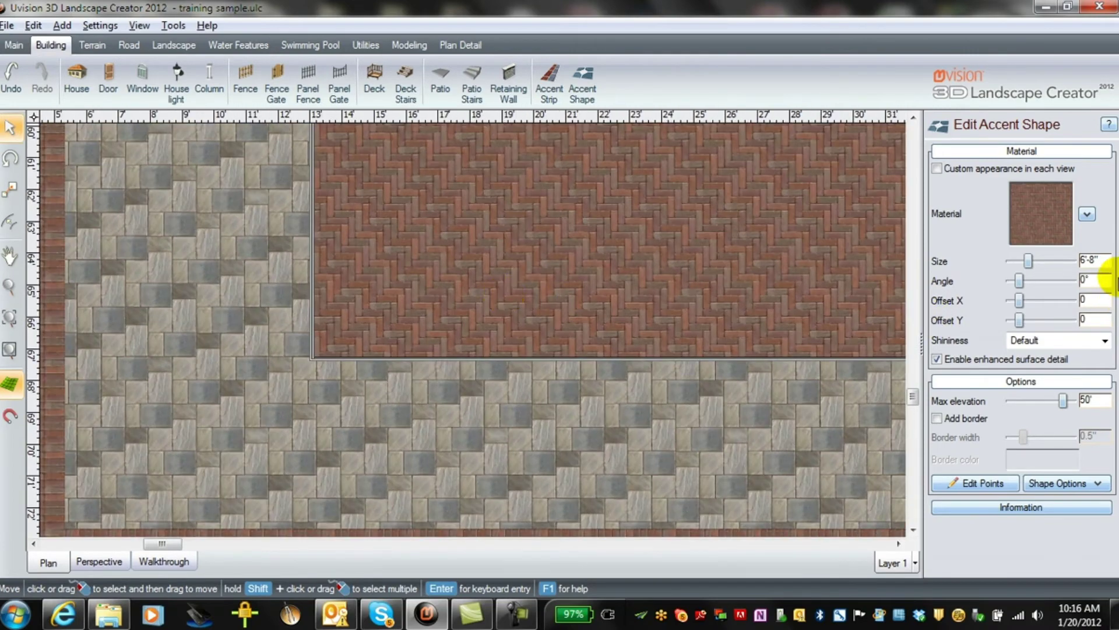
double_click(1086, 279)
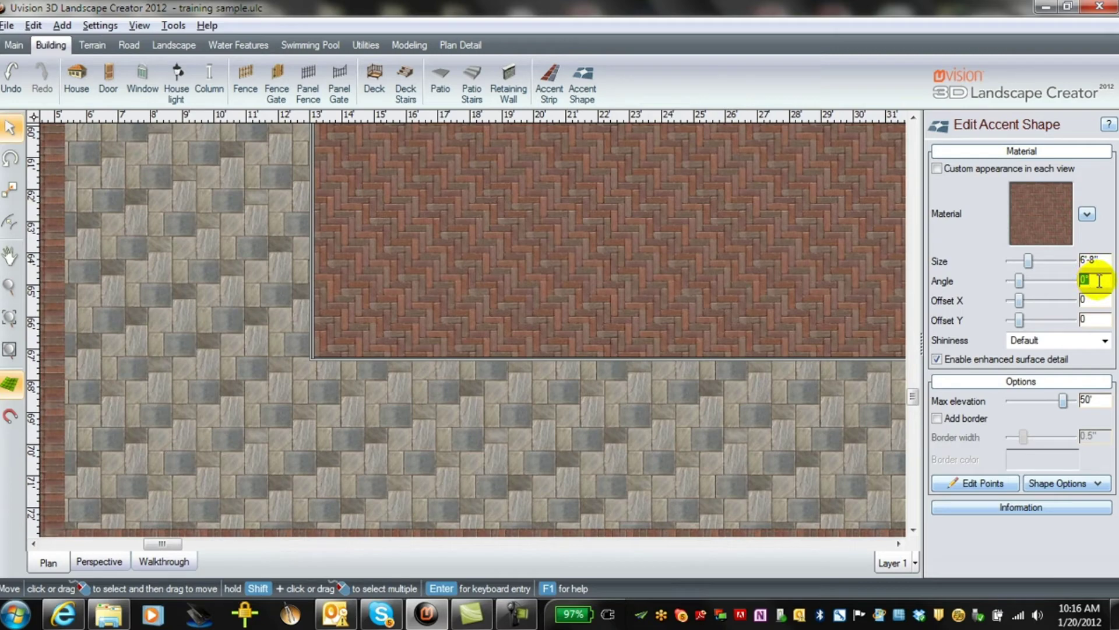
text(45)
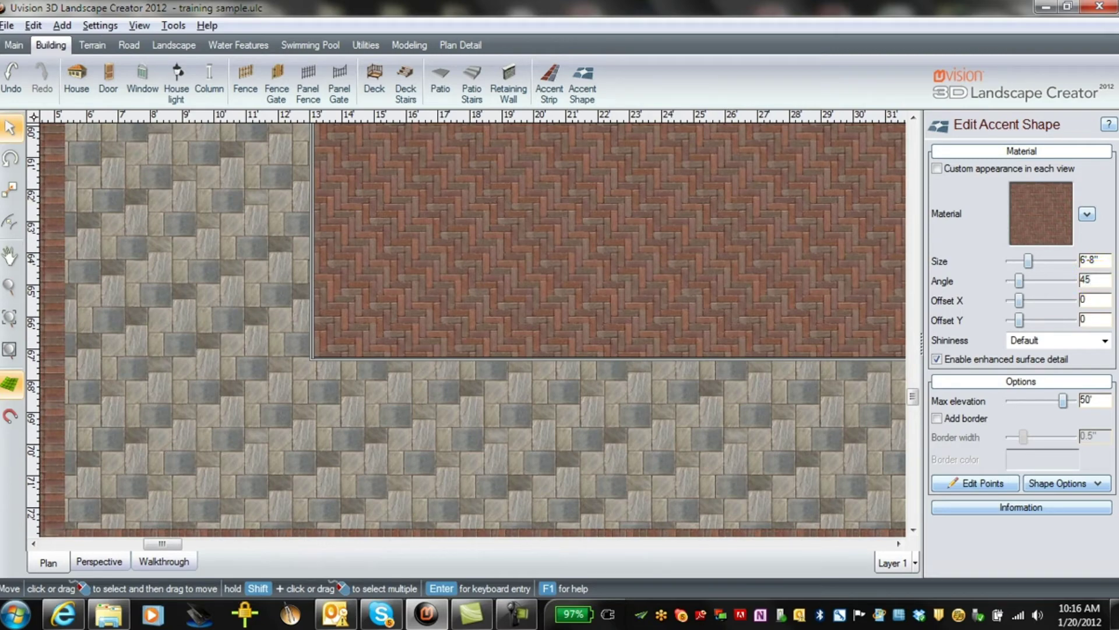
key(Return)
- Zoom out the plan view and select the curved walkway
scroll(640, 312, down, 1)
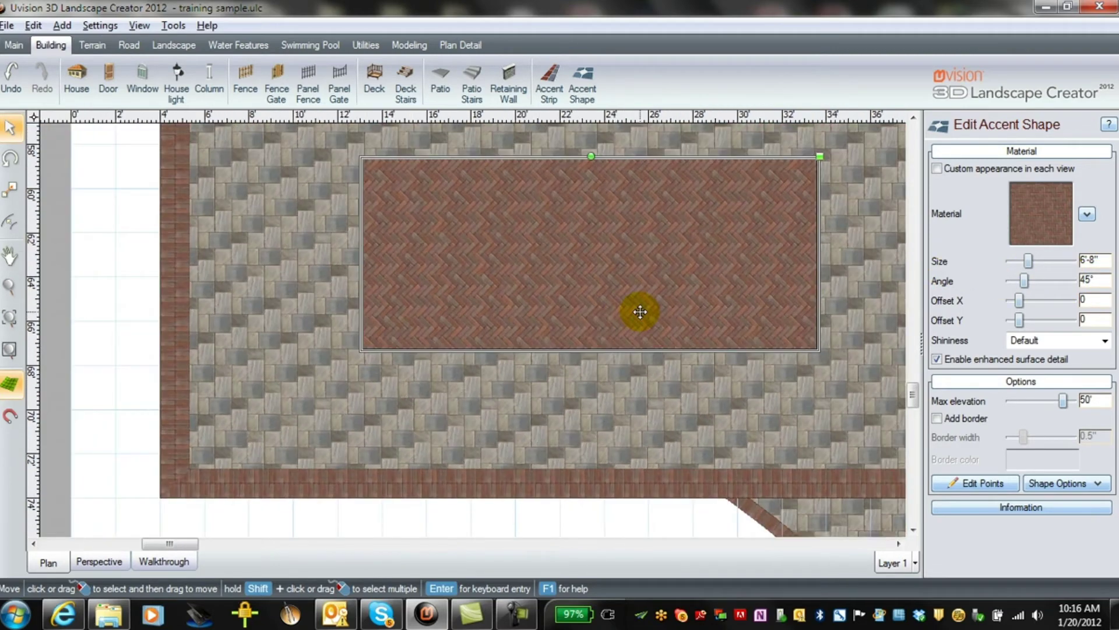
scroll(640, 312, down, 1)
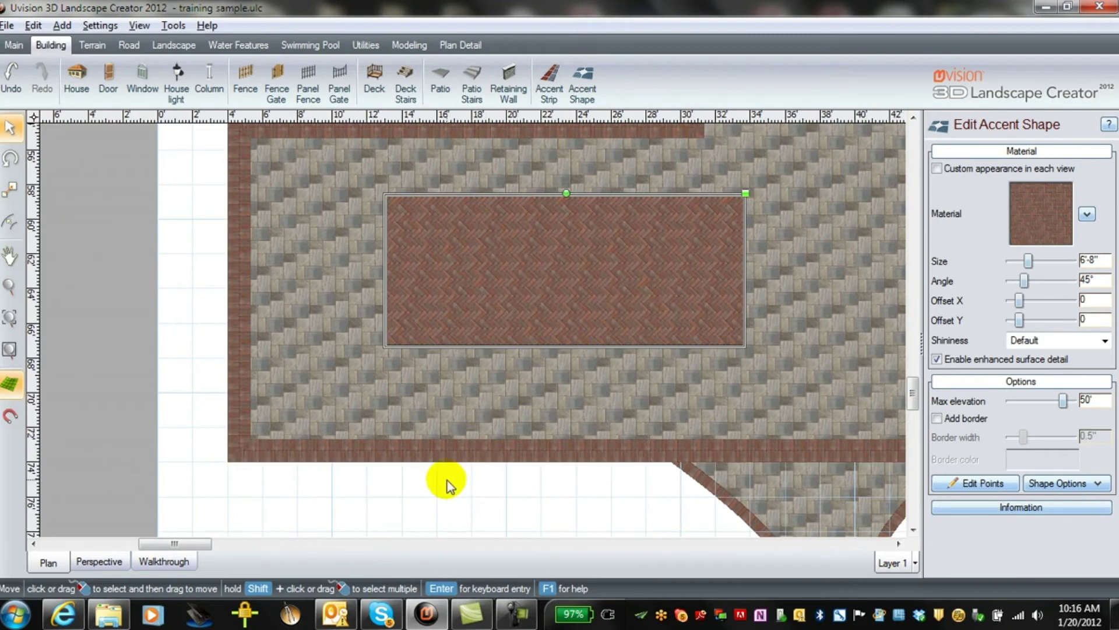
scroll(437, 461, down, 1)
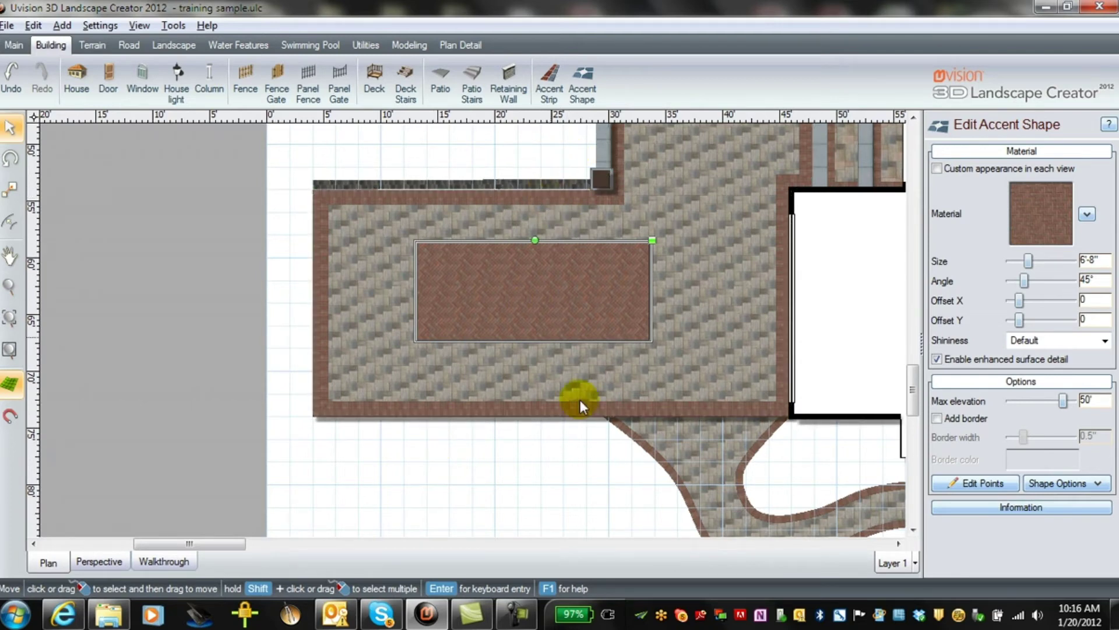
click(730, 515)
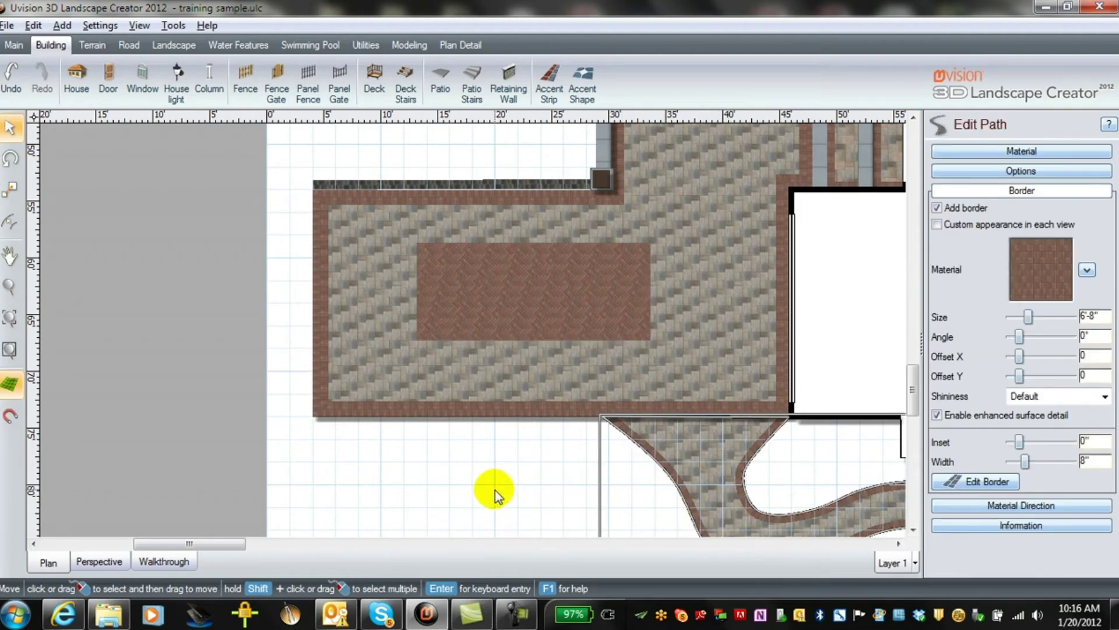
- Select the herringbone accent rectangle and drag it slightly right within the front patio
scroll(495, 490, down, 4)
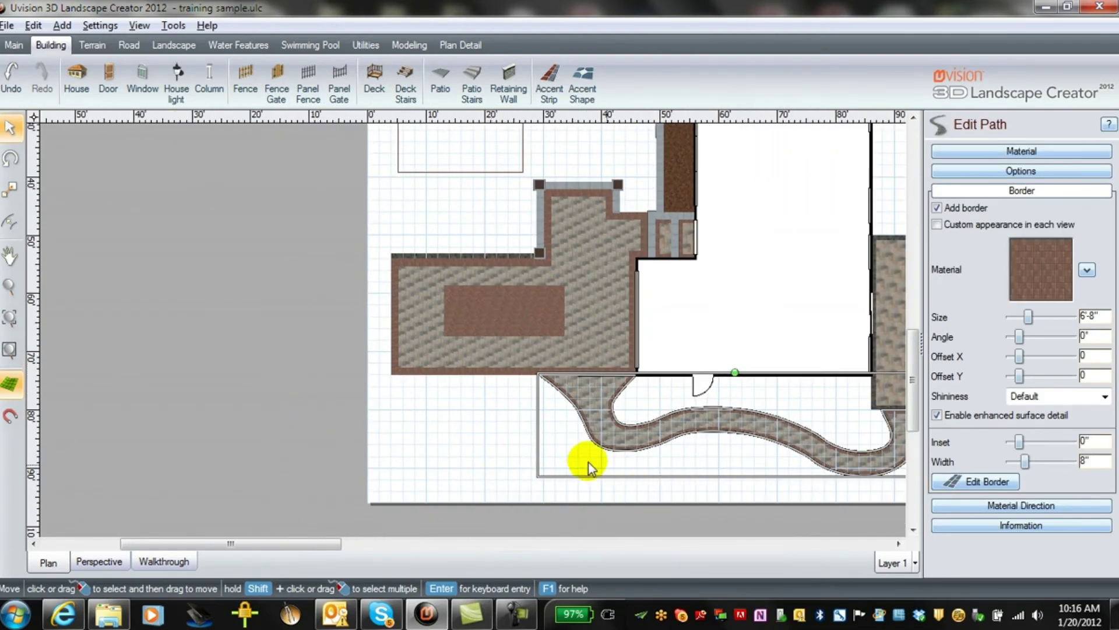
scroll(472, 414, up, 2)
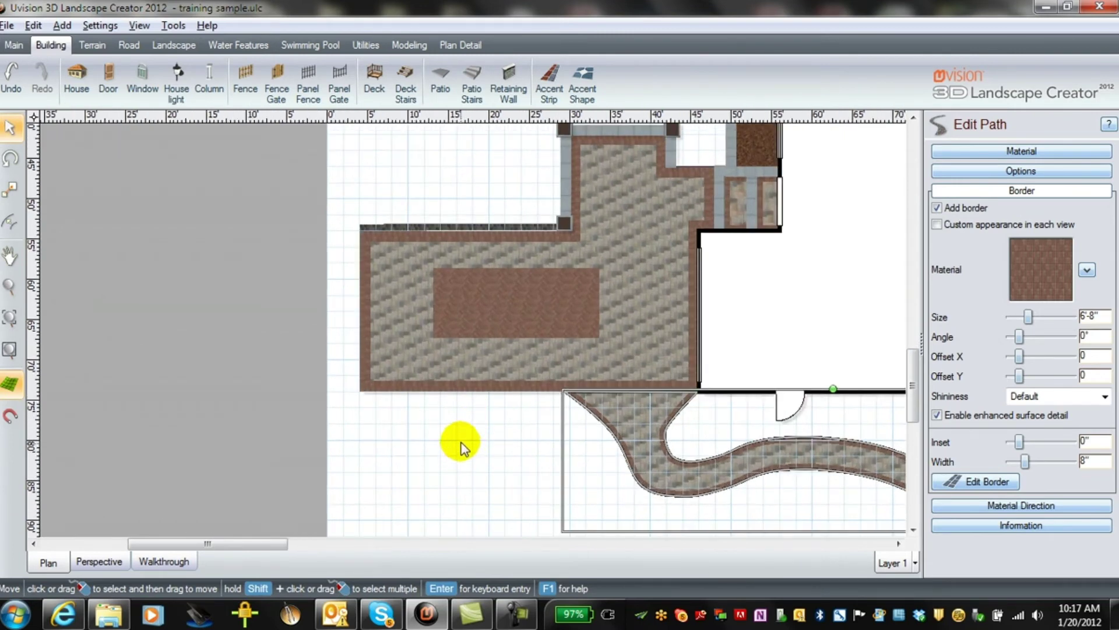
click(554, 297)
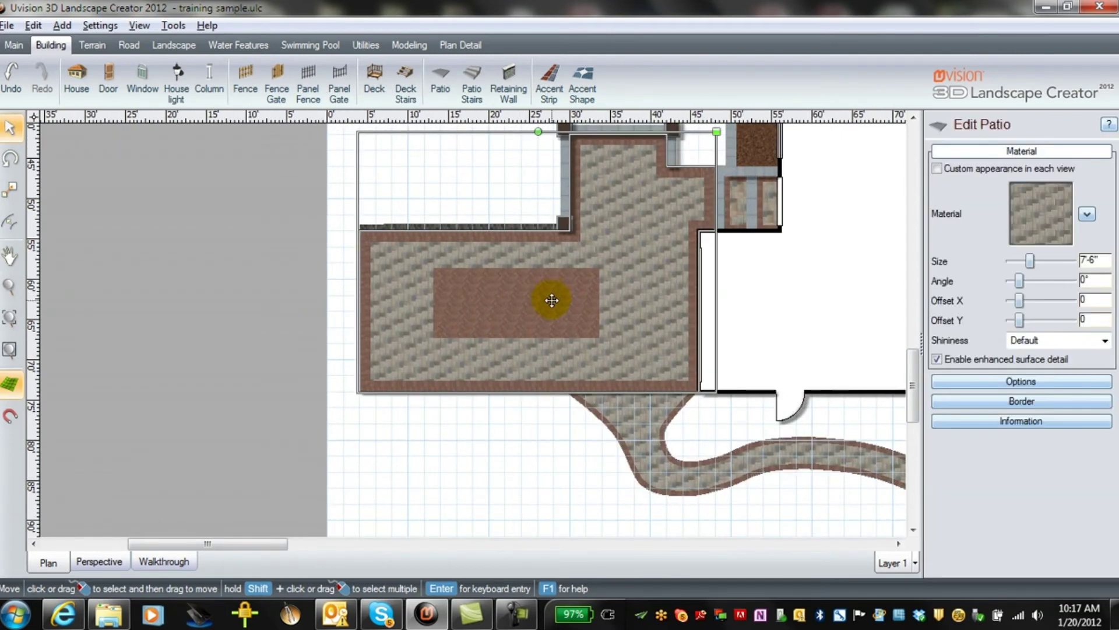
click(549, 301)
drag(550, 303, 545, 307)
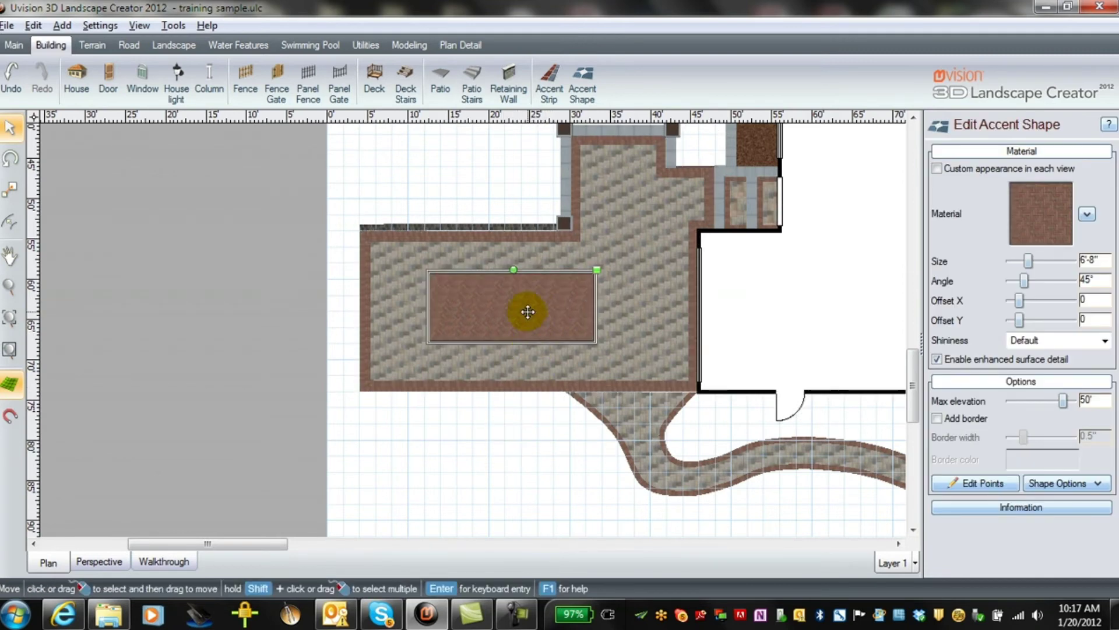
mouse_move(529, 309)
mouse_down()
mouse_move(571, 307)
mouse_move(536, 300)
mouse_up()
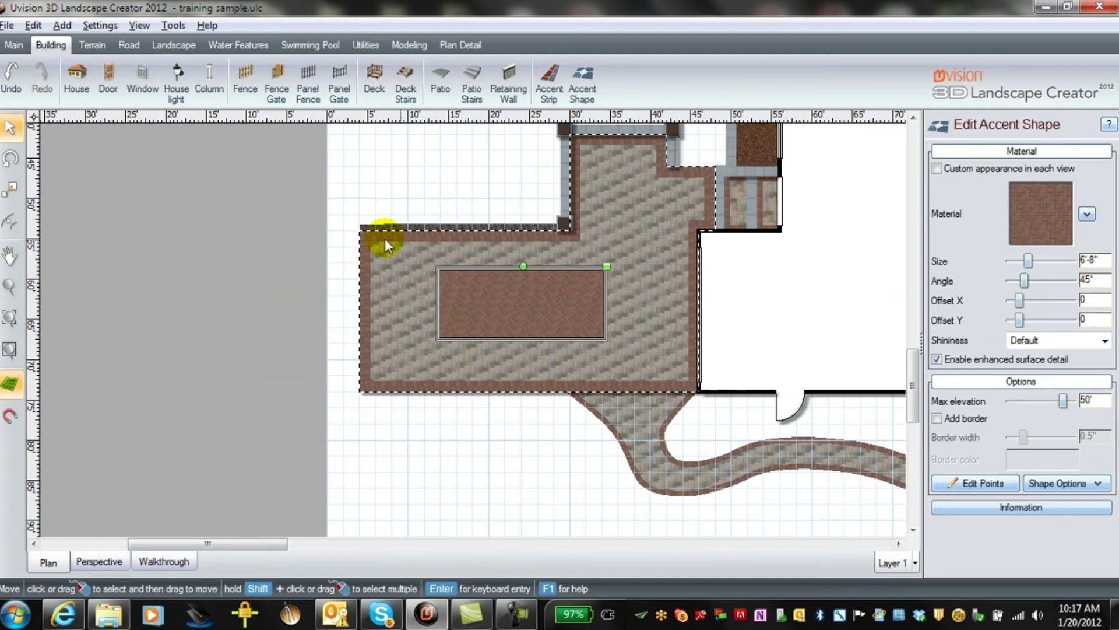
click(173, 25)
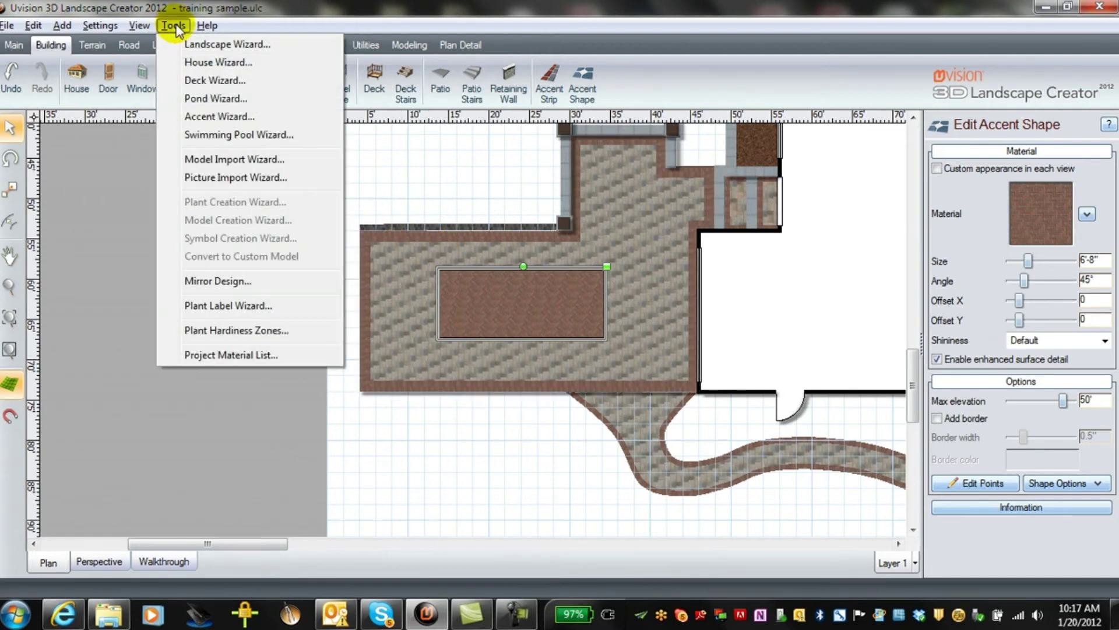
- Run the Accent Wizard with the default compass-rose accent to add it to the plan
mouse_move(205, 25)
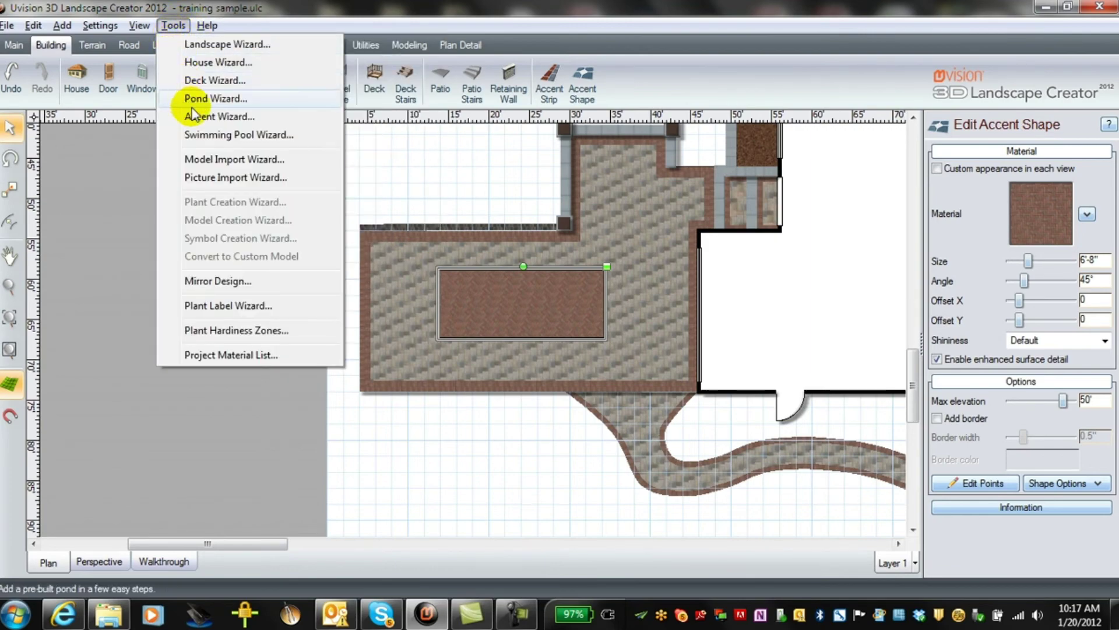
click(206, 117)
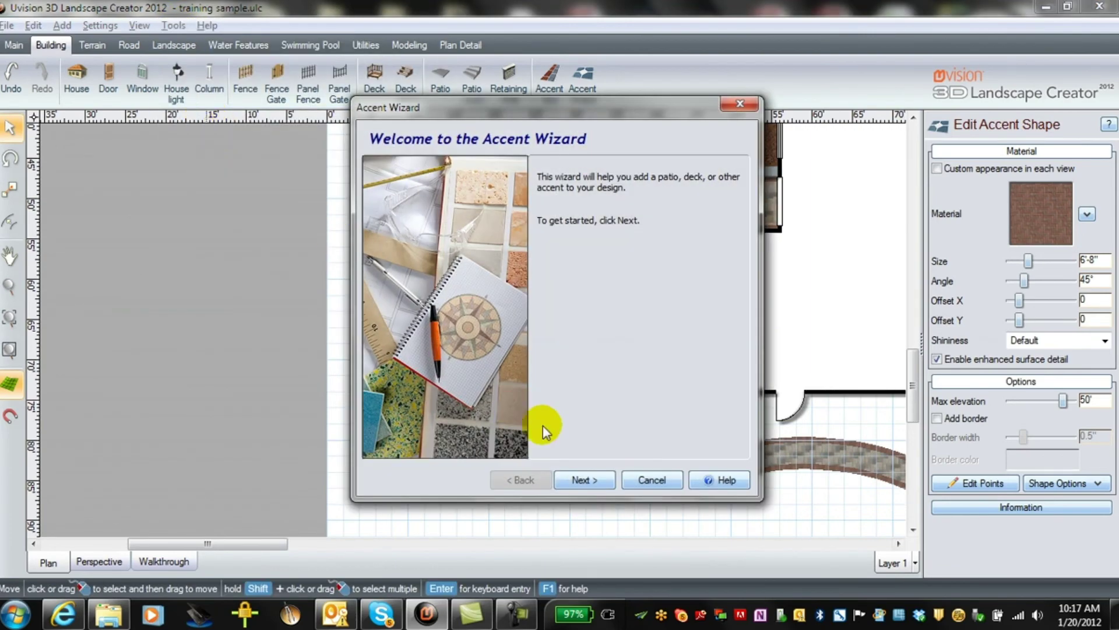
click(589, 481)
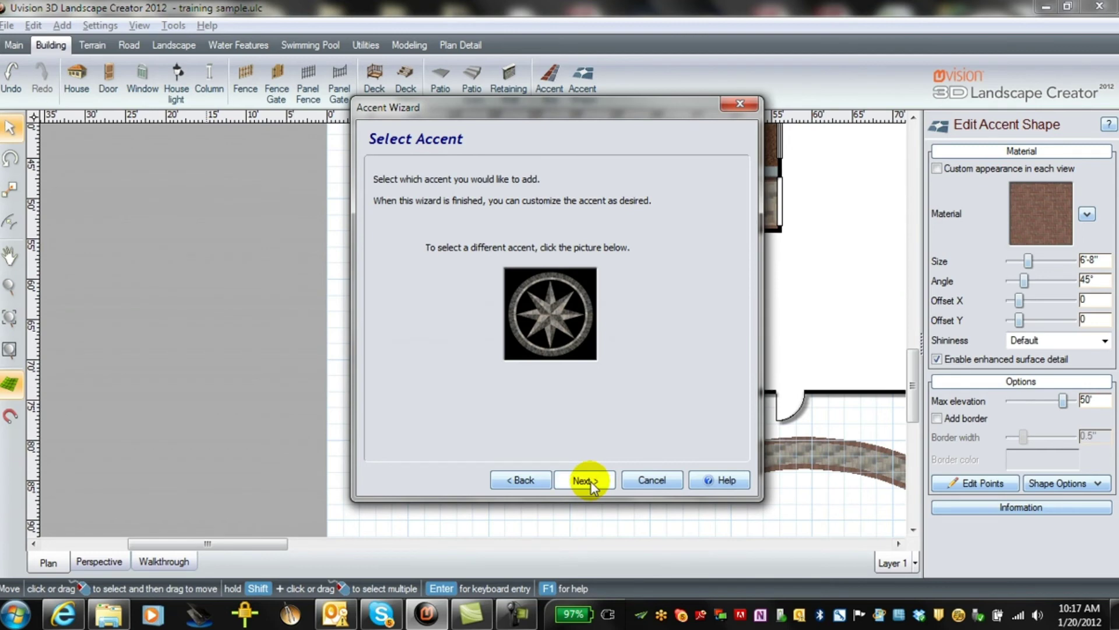
click(591, 481)
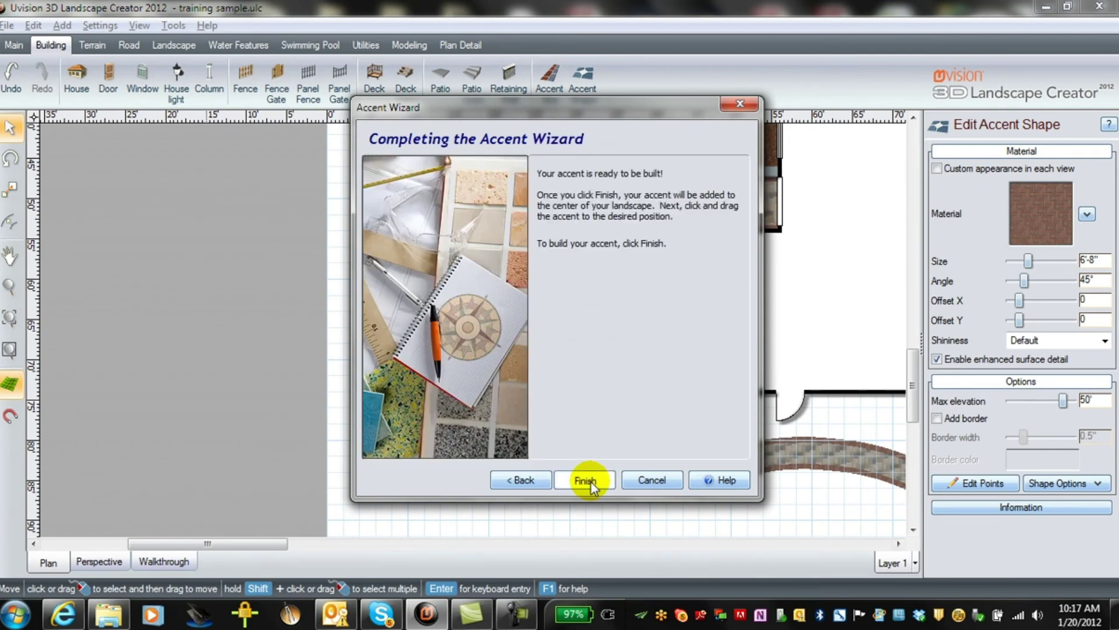
click(591, 481)
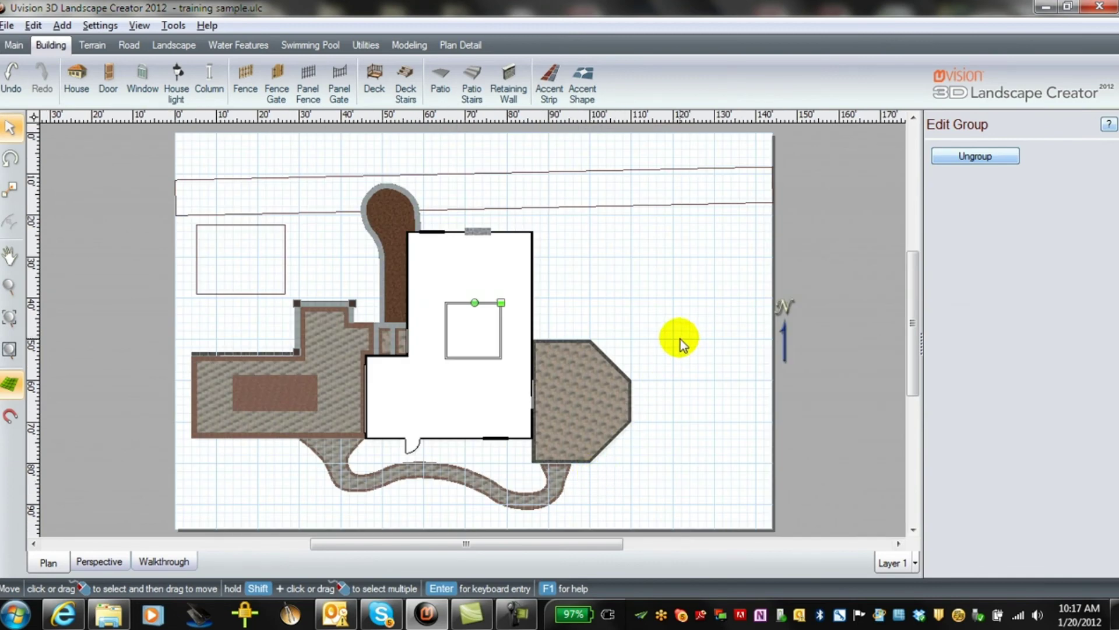
- Move the compass-rose accent onto the front seating area and zoom in on it
drag(465, 324, 336, 348)
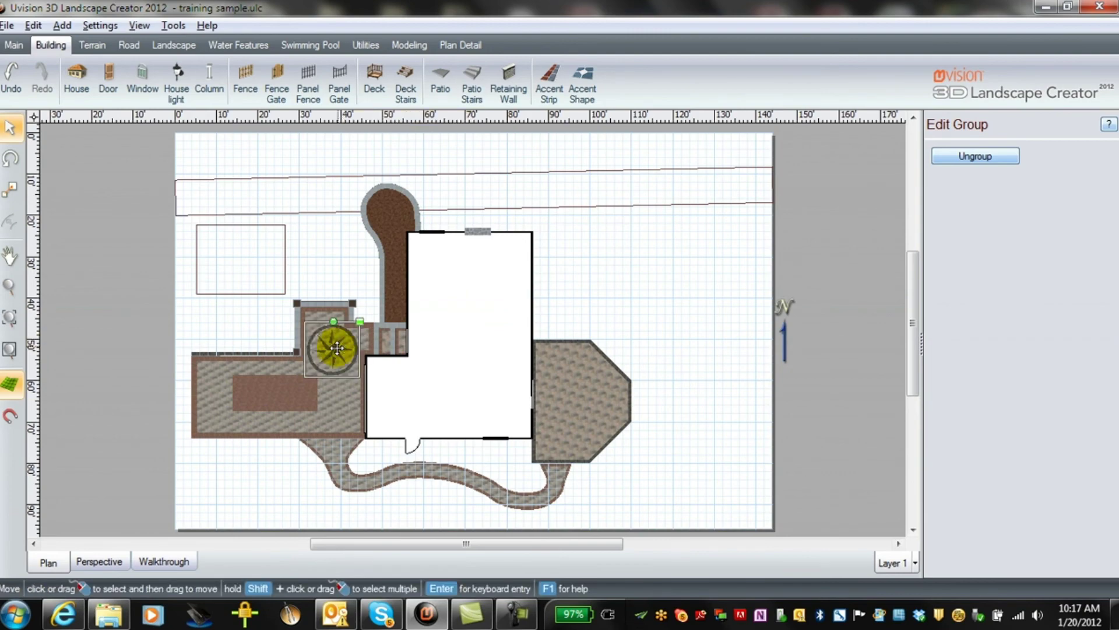
click(366, 373)
scroll(366, 373, up, 1)
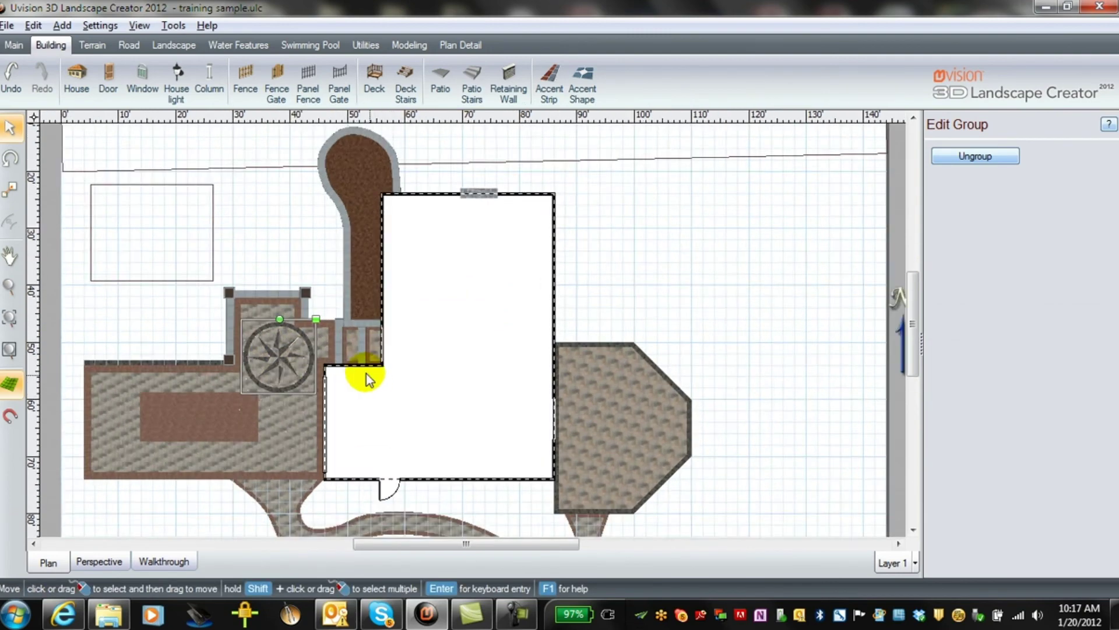
scroll(366, 373, up, 4)
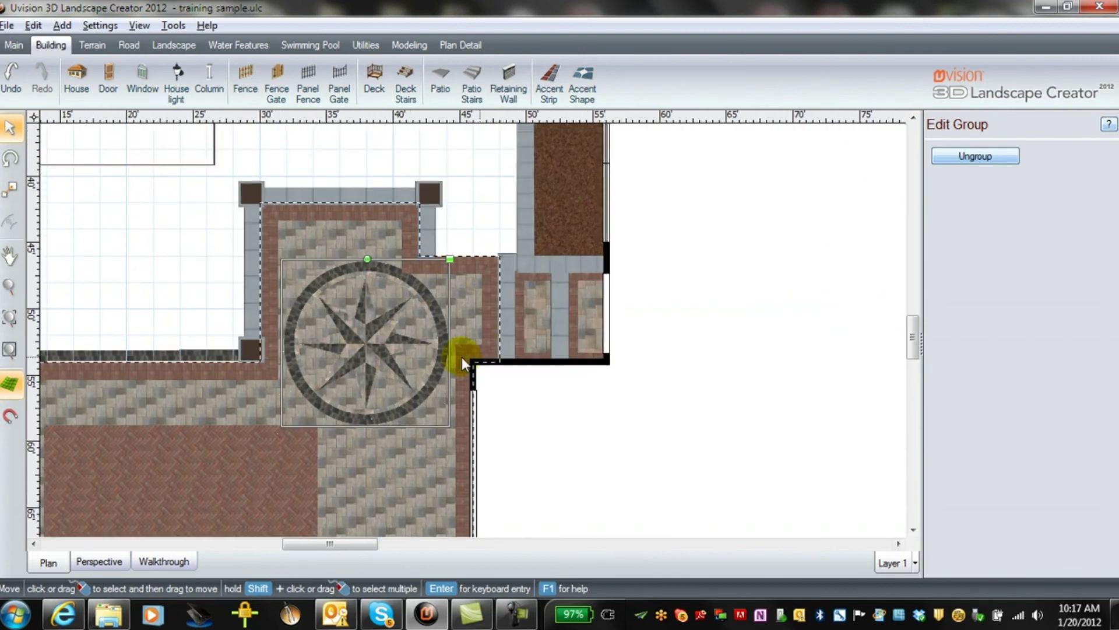
scroll(462, 357, up, 4)
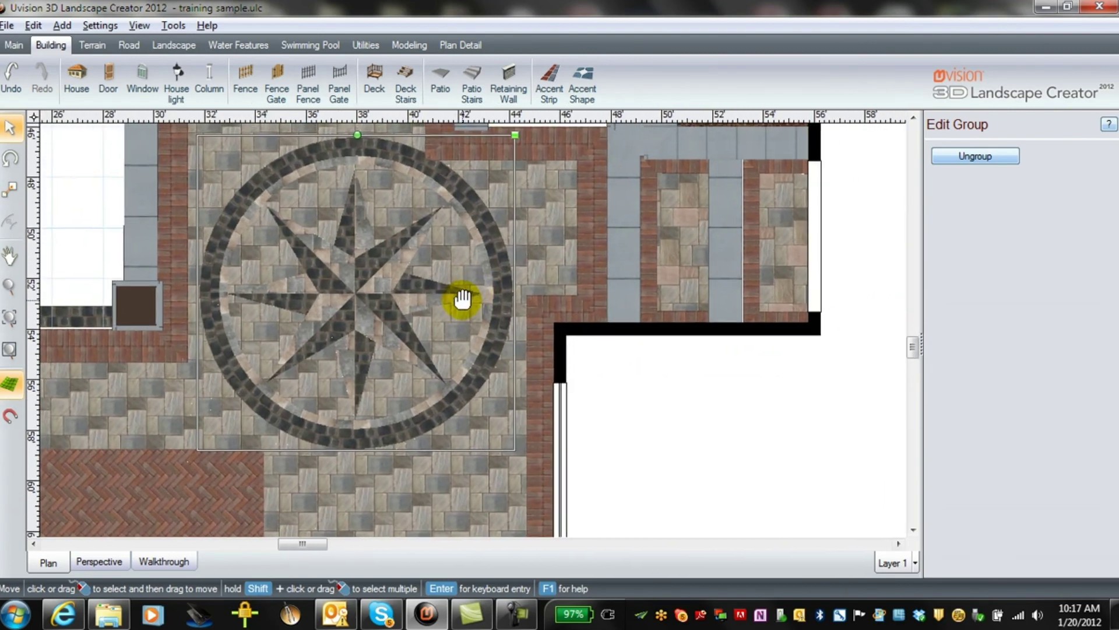
middle_drag(463, 299, 432, 333)
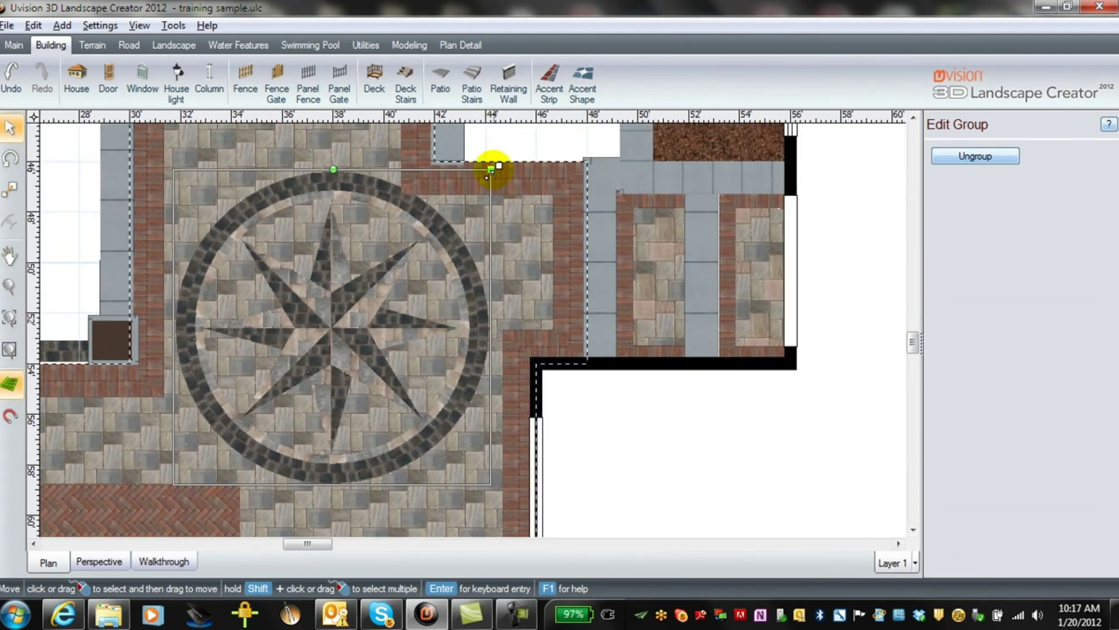
- Scale the compass accent to about 94%, reposition it, and view the yard in 3D perspective
drag(491, 170, 477, 183)
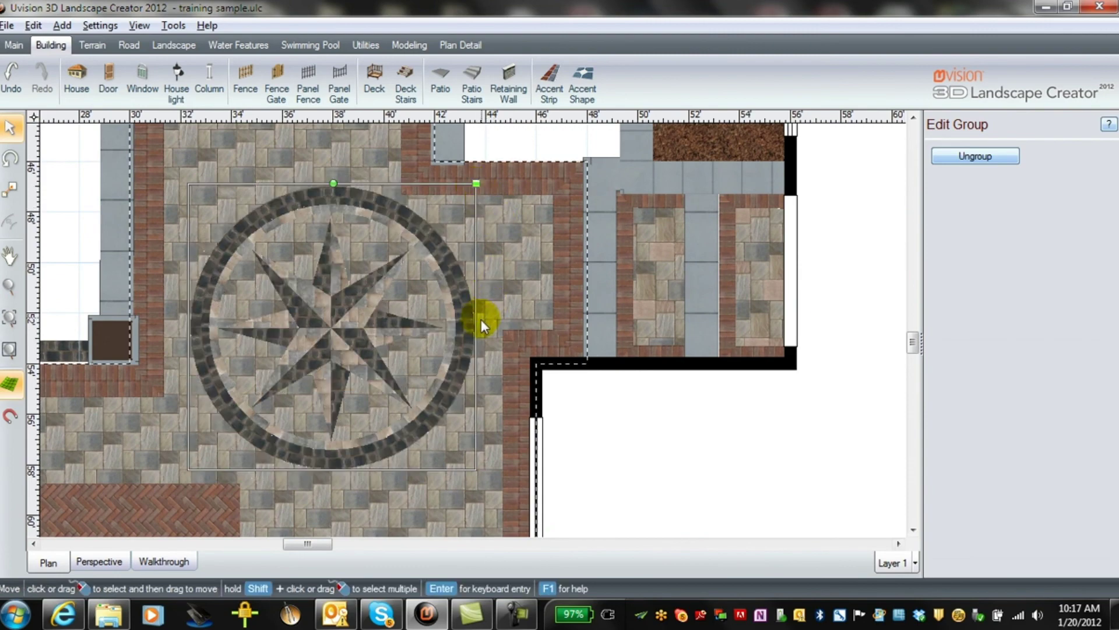
drag(476, 184, 432, 230)
drag(374, 354, 341, 263)
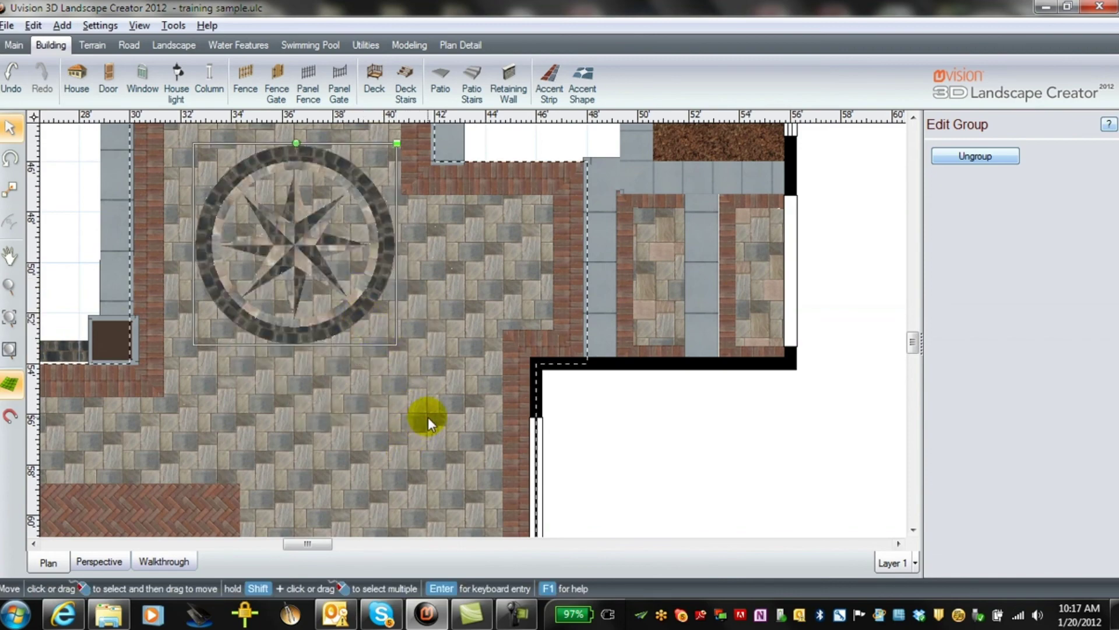
right_click(428, 417)
click(93, 563)
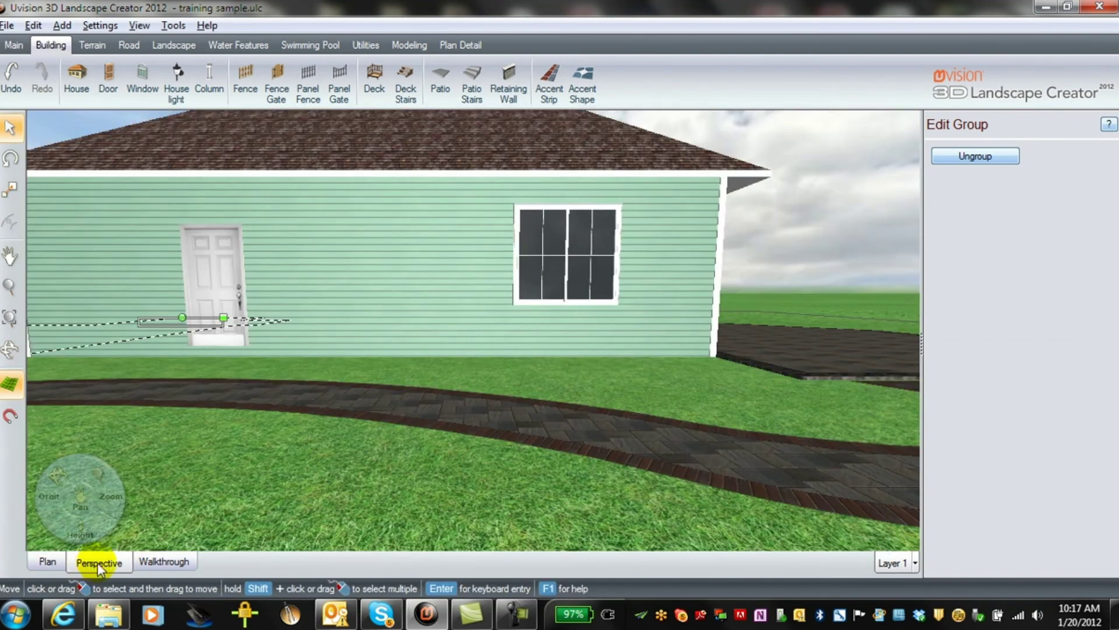